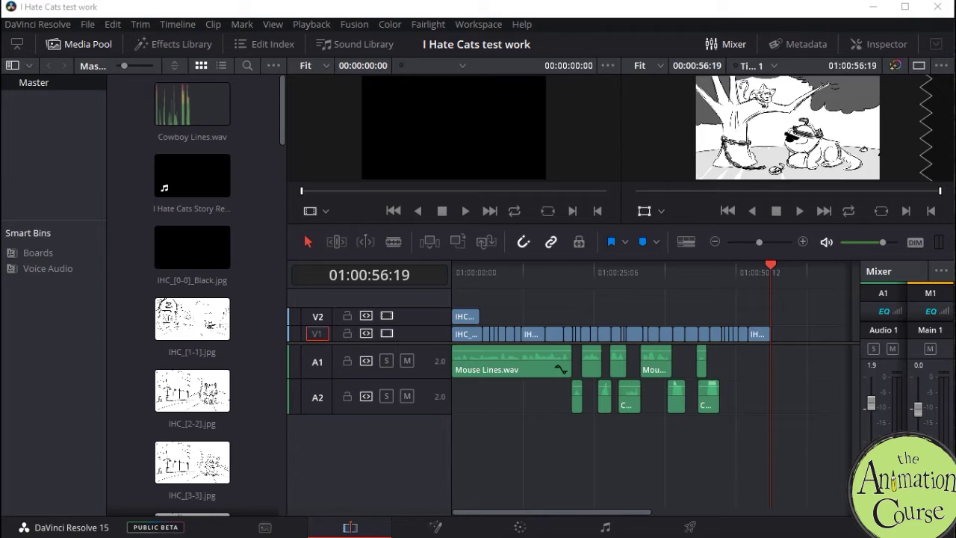
# Browse the clips in the Master bin and the contents of the Boards and Voice Audio smart bins.
pyautogui.click(30, 252)
pyautogui.moveTo(283, 123); pyautogui.dragTo(255, 354)
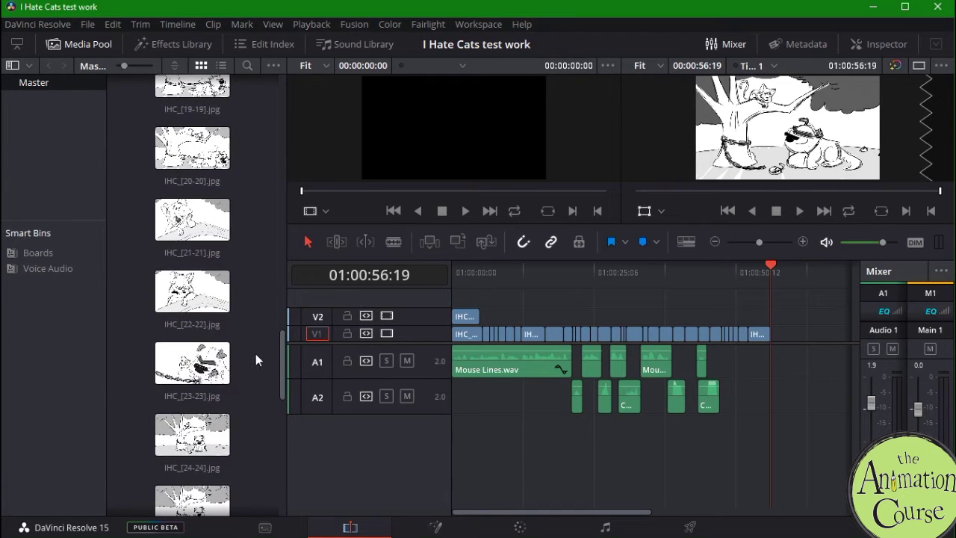
pyautogui.moveTo(280, 365); pyautogui.dragTo(278, 100)
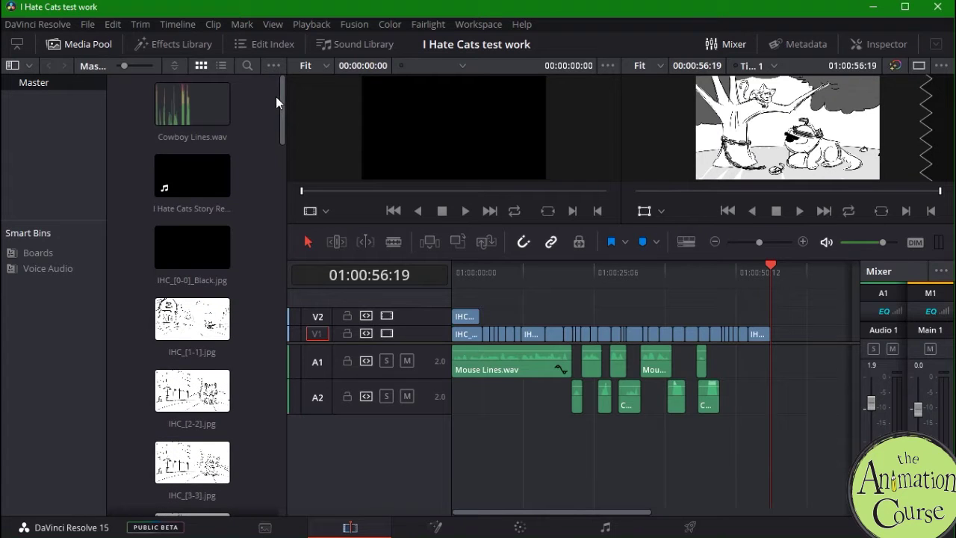
pyautogui.click(38, 267)
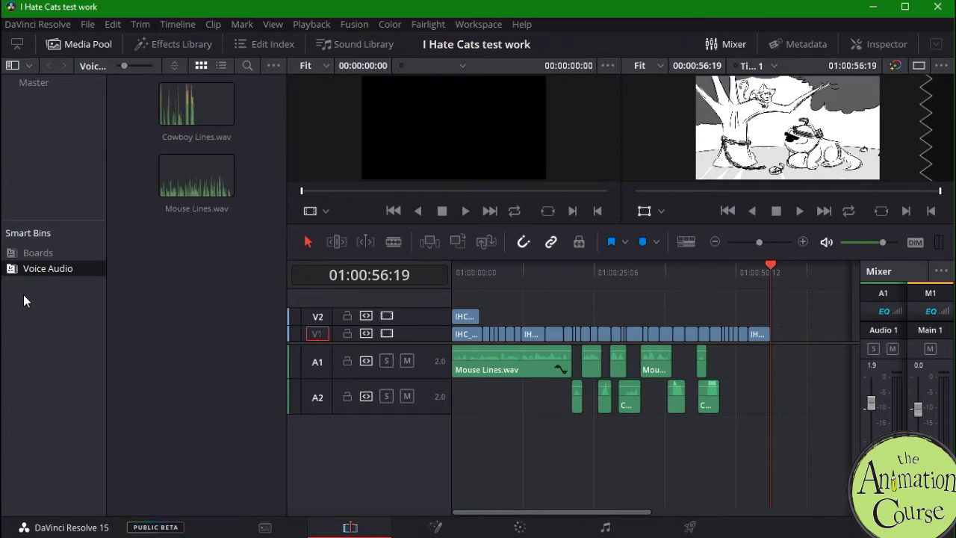
pyautogui.click(41, 254)
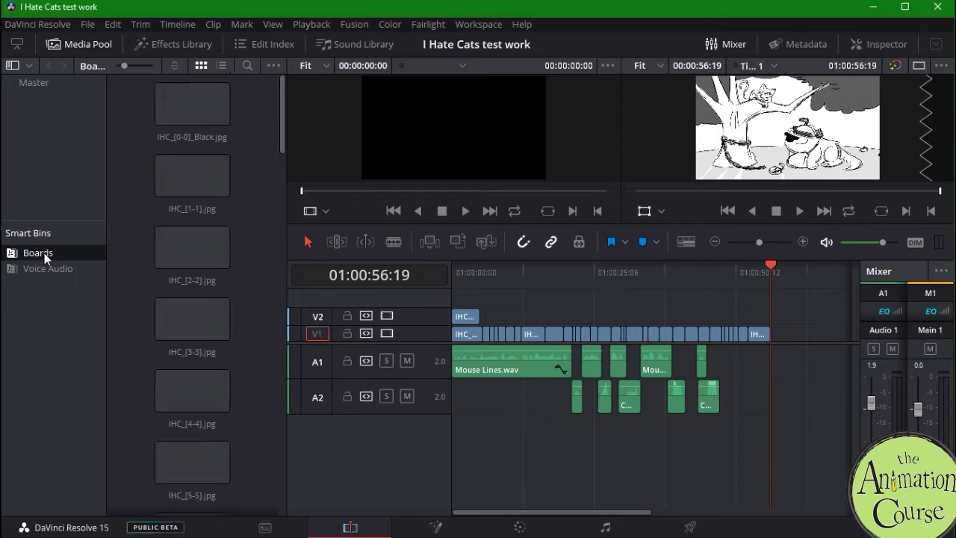
pyautogui.moveTo(283, 133); pyautogui.dragTo(286, 501)
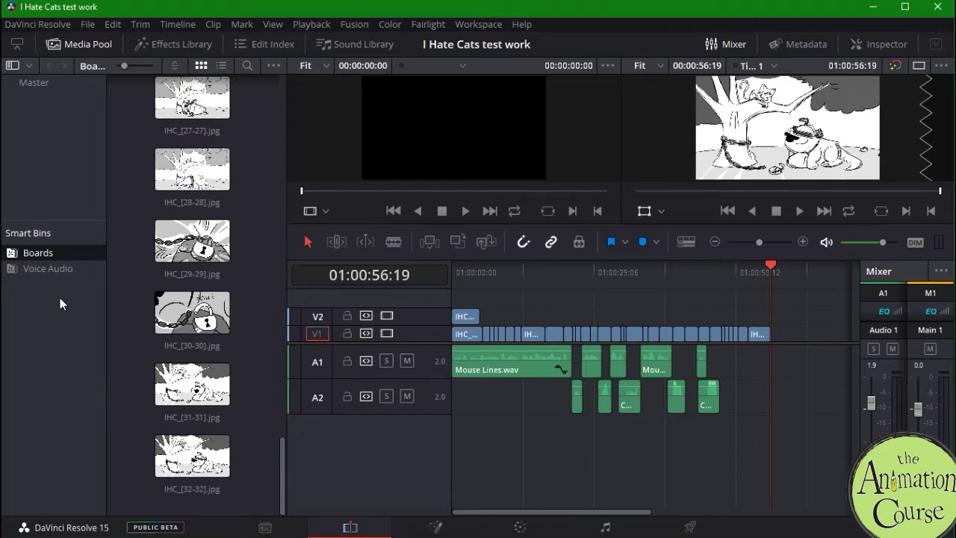
pyautogui.click(38, 270)
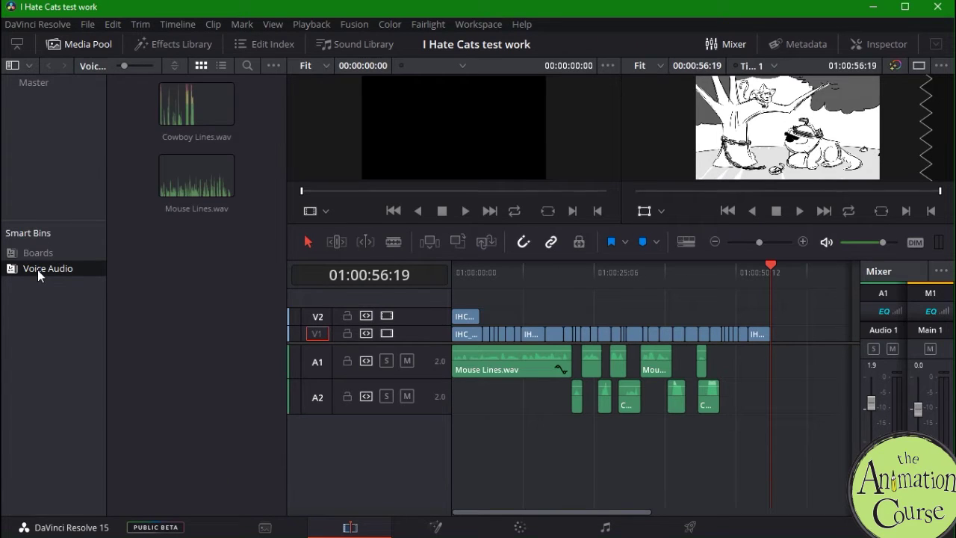
# Import the 071310_Nature-Country.wav sound file into the Master bin and preview it.
pyautogui.click(61, 140)
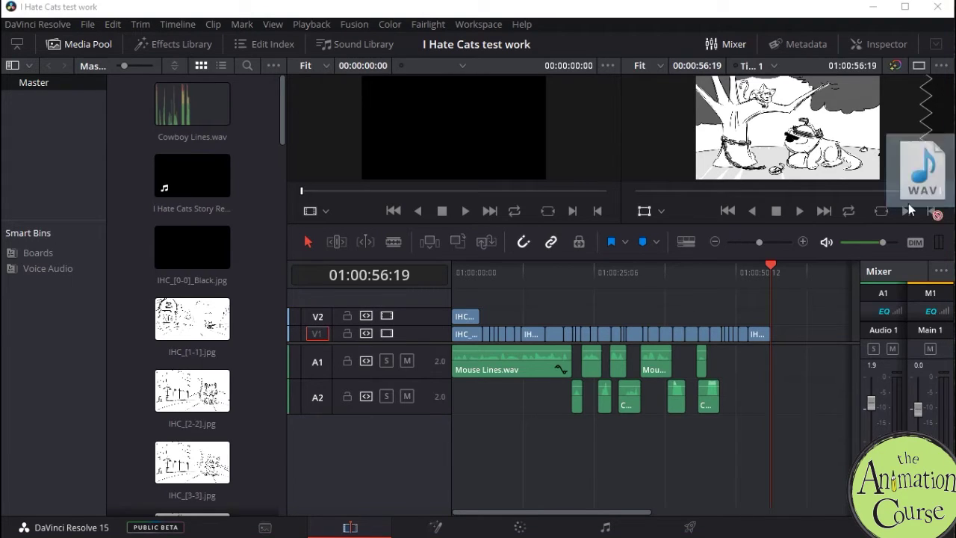
pyautogui.moveTo(646, 255); pyautogui.dragTo(206, 222)
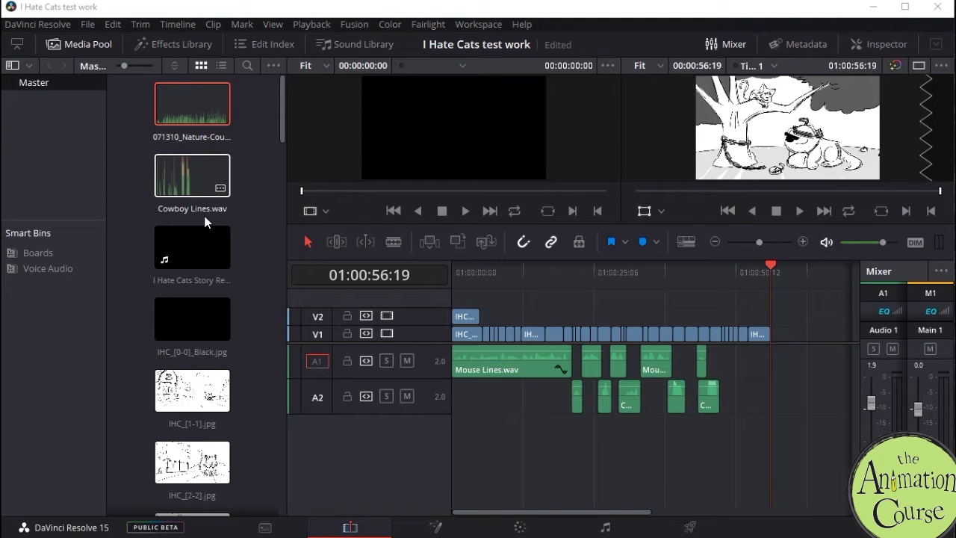
pyautogui.doubleClick(224, 136)
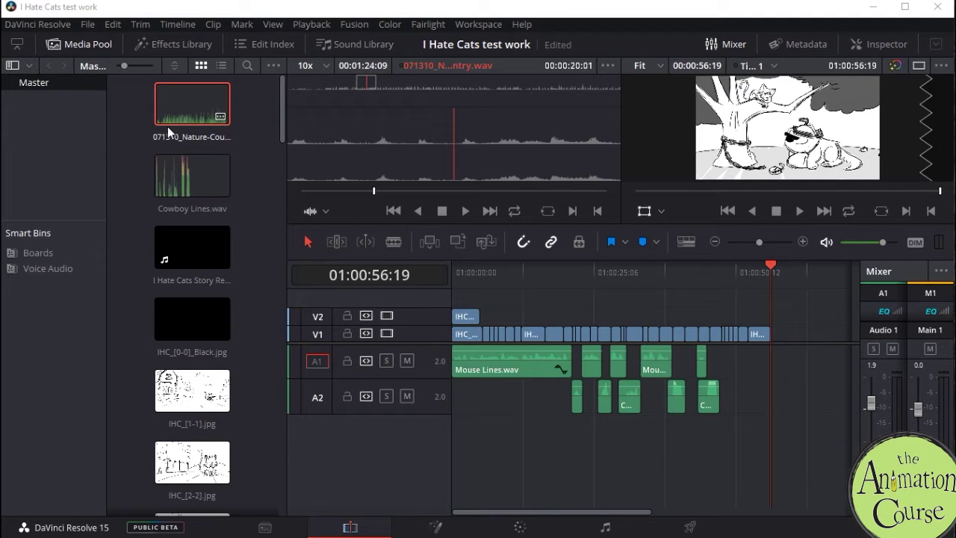
pyautogui.click(46, 268)
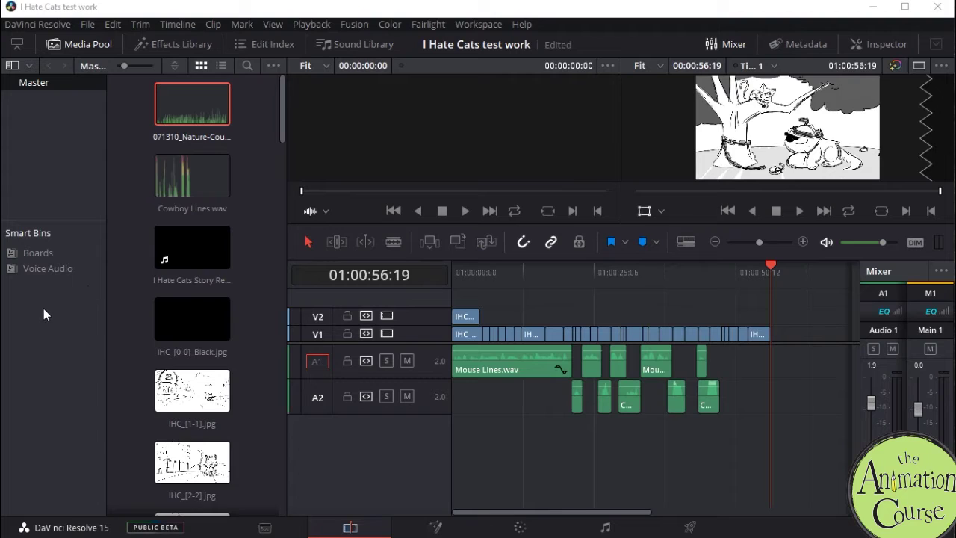
pyautogui.click(52, 178)
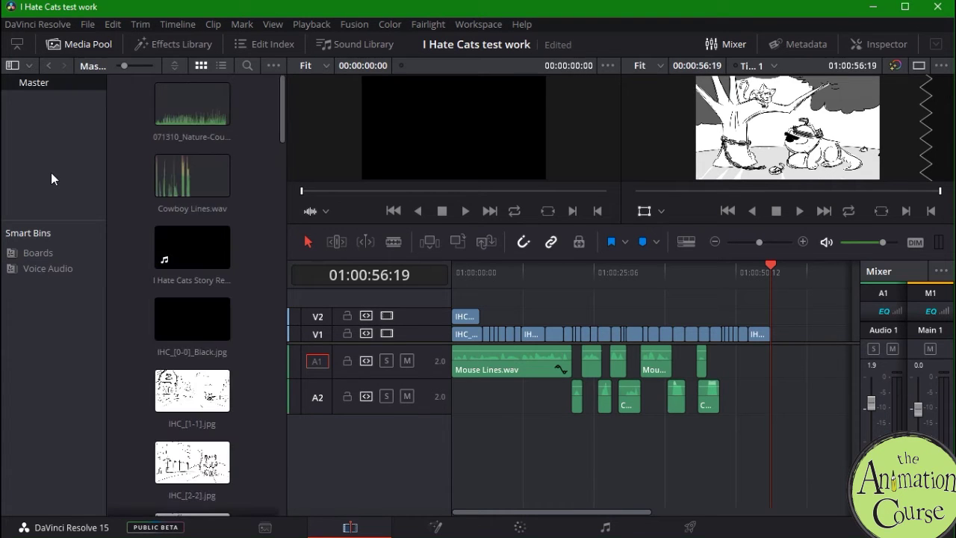
pyautogui.click(165, 123)
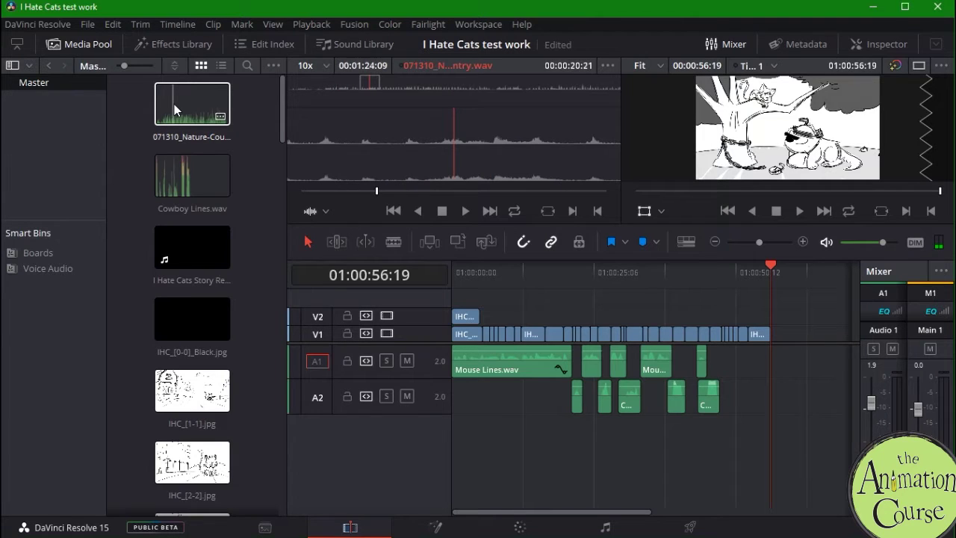
pyautogui.click(33, 239)
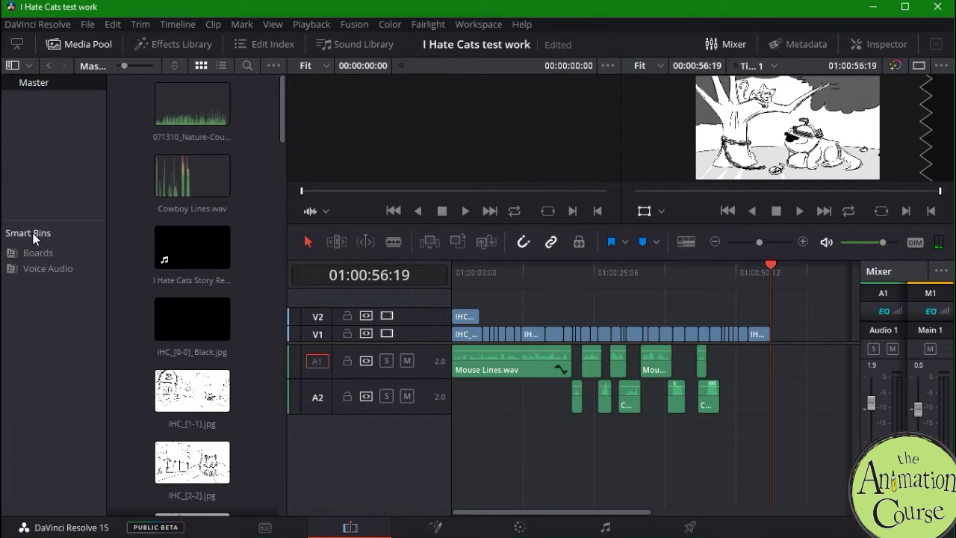
# Start a new smart bin and name it Nature Sounds.
pyautogui.rightClick(33, 295)
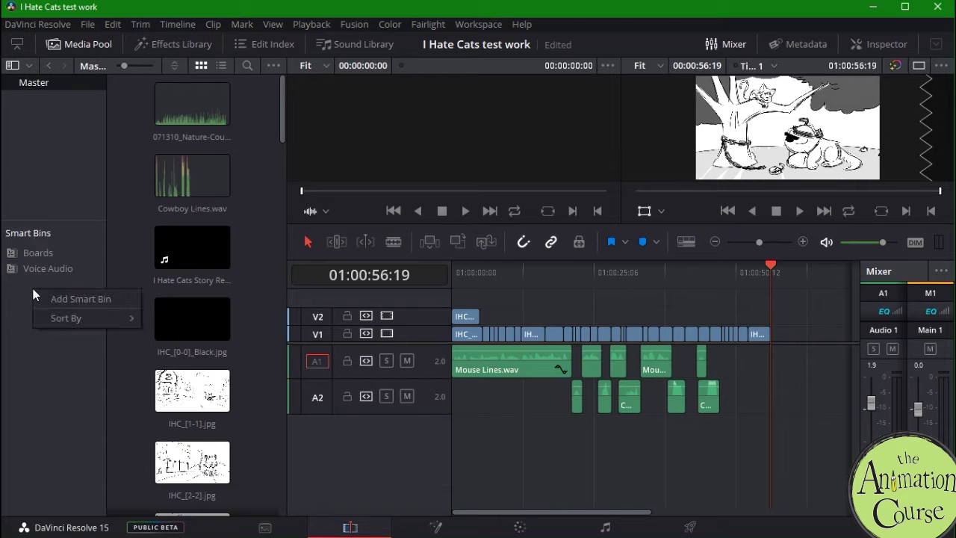
pyautogui.click(76, 298)
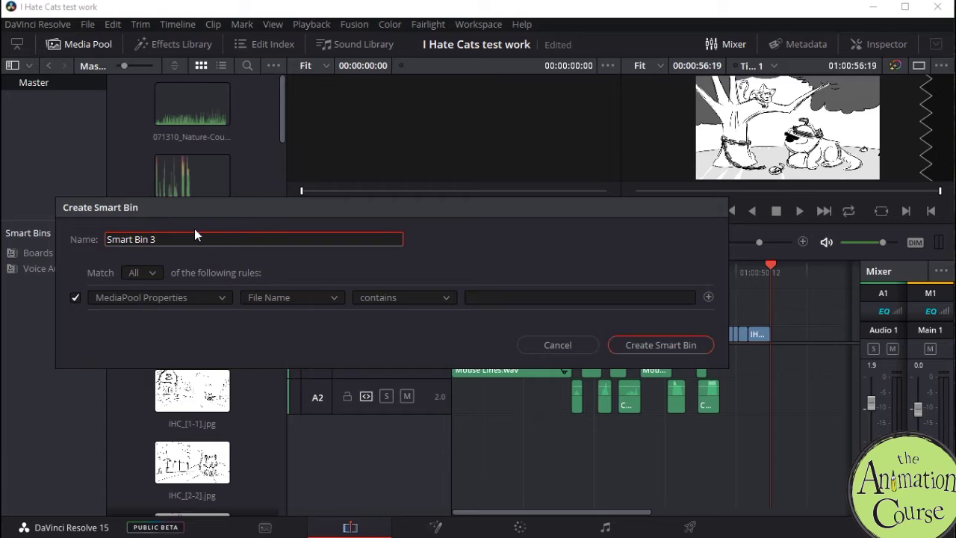
pyautogui.moveTo(175, 239); pyautogui.dragTo(89, 240)
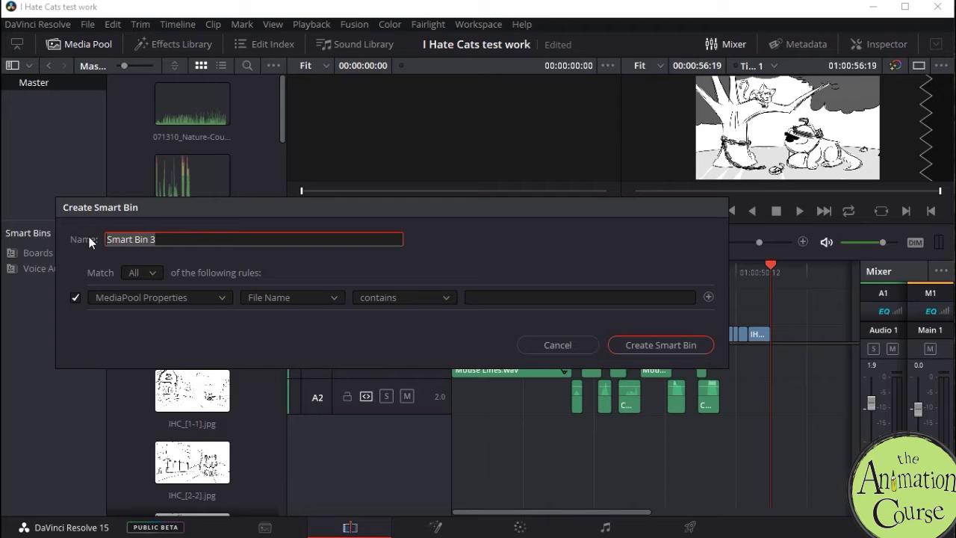
pyautogui.write('Nature')
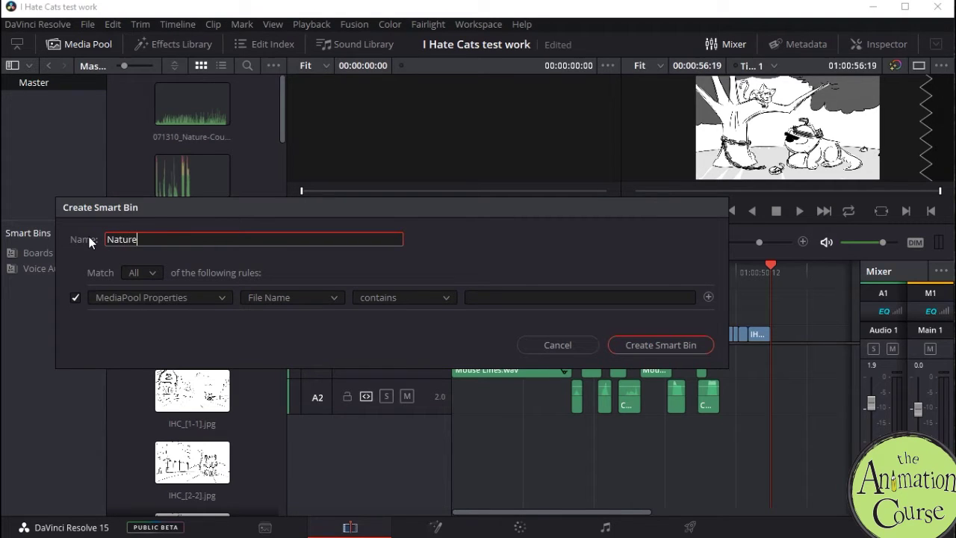
pyautogui.write(' Sounds')
# Set the smart bin rule to MediaPool Properties, File Name contains "Nature", and create the bin.
pyautogui.click(225, 300)
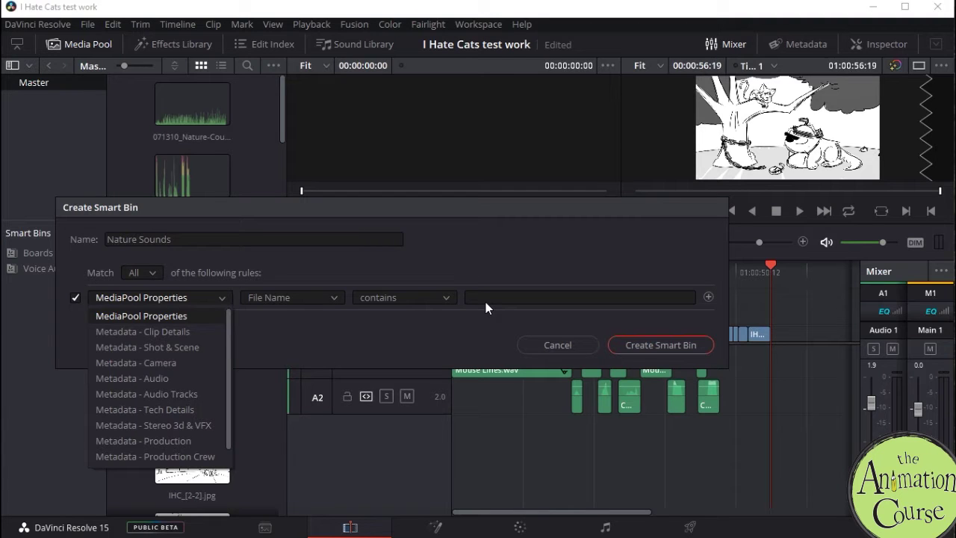
pyautogui.click(337, 297)
pyautogui.click(337, 297)
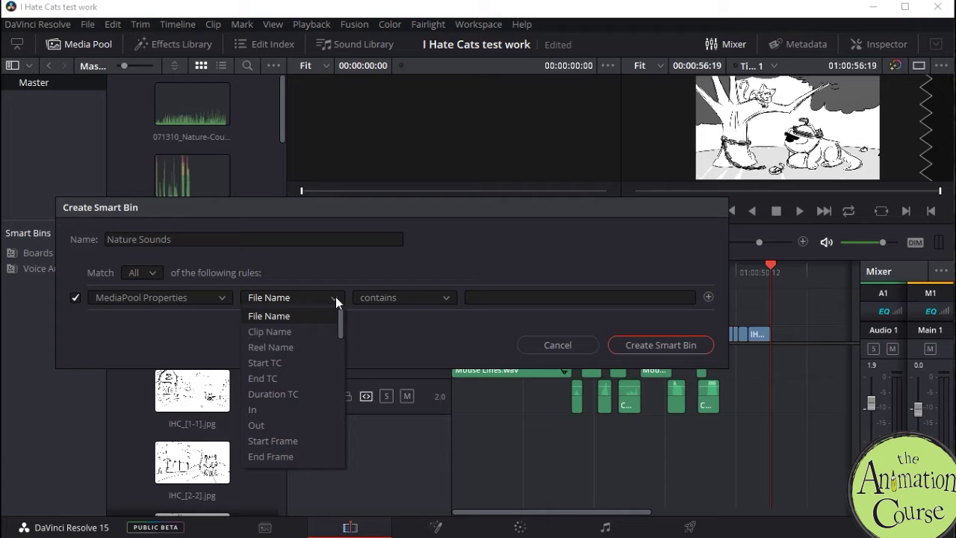
pyautogui.click(453, 256)
pyautogui.click(449, 297)
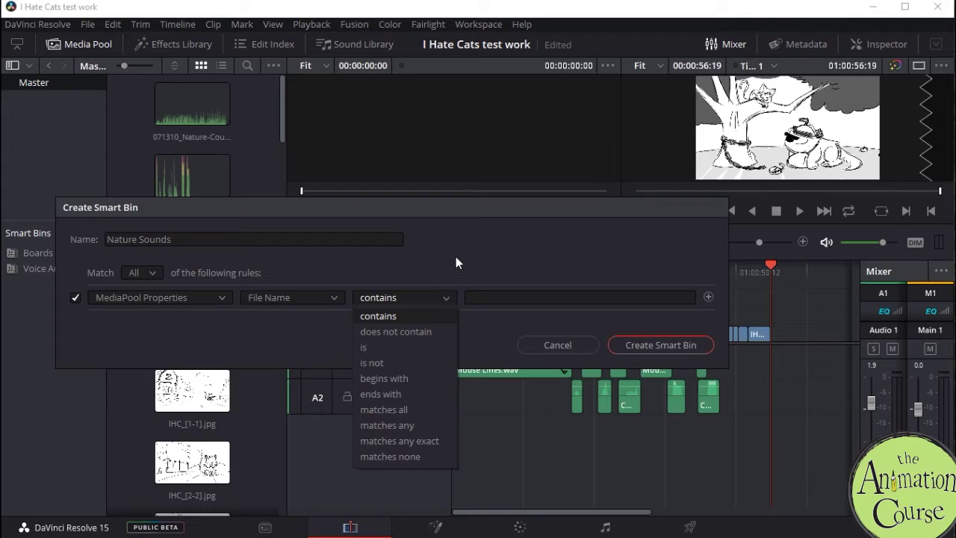
pyautogui.click(456, 262)
pyautogui.click(483, 297)
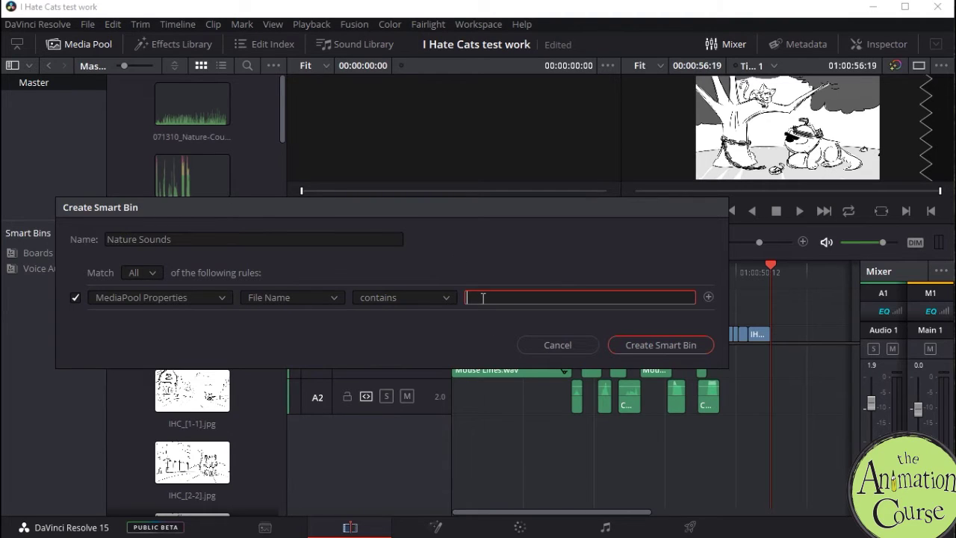
pyautogui.write('Nature')
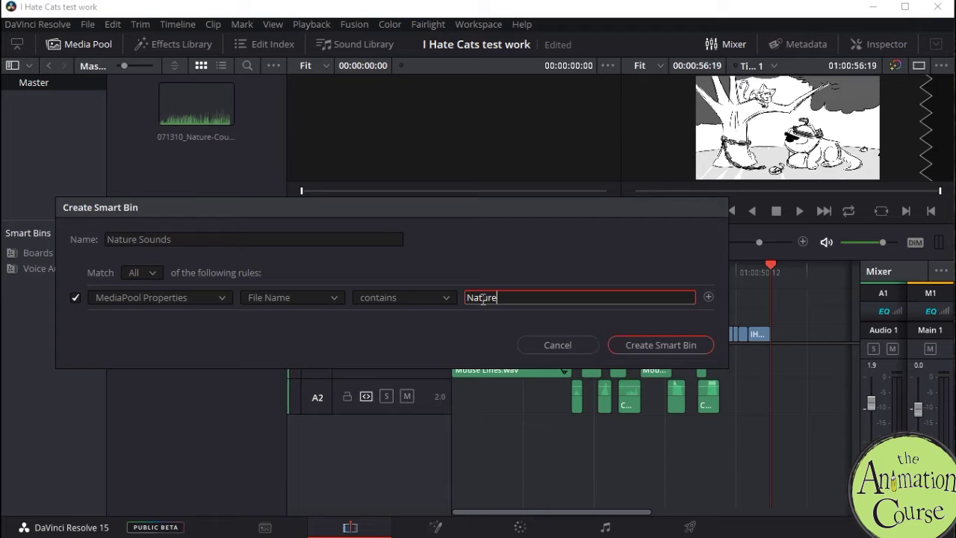
pyautogui.press('Return')
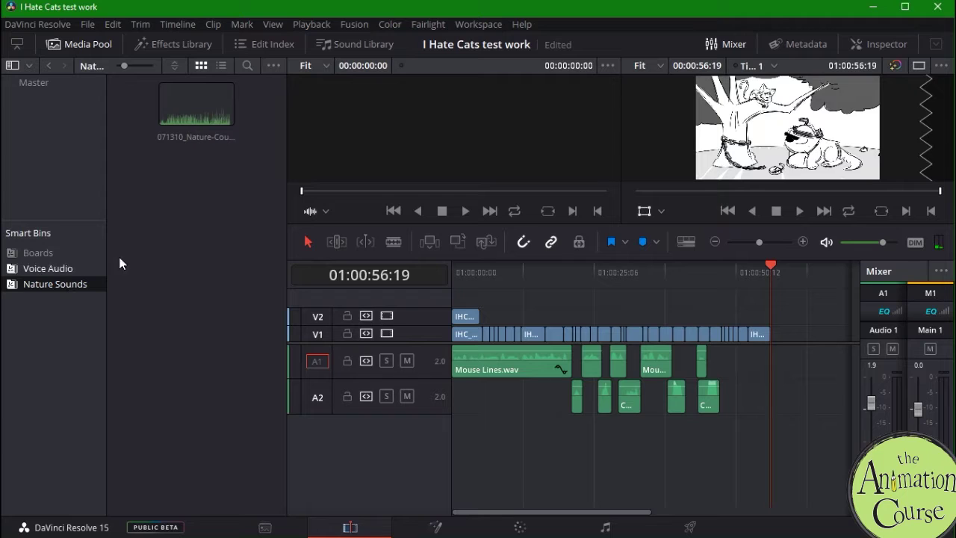
# Place the 071310_Nature-Country.wav clip from the Nature Sounds smart bin on a new audio track A3 at the timeline's start.
pyautogui.click(202, 139)
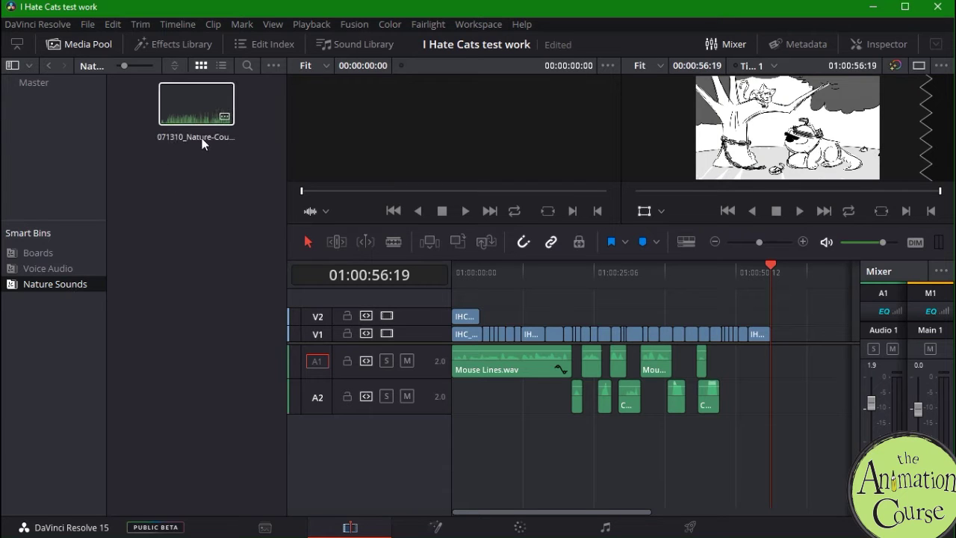
pyautogui.click(37, 273)
pyautogui.click(34, 254)
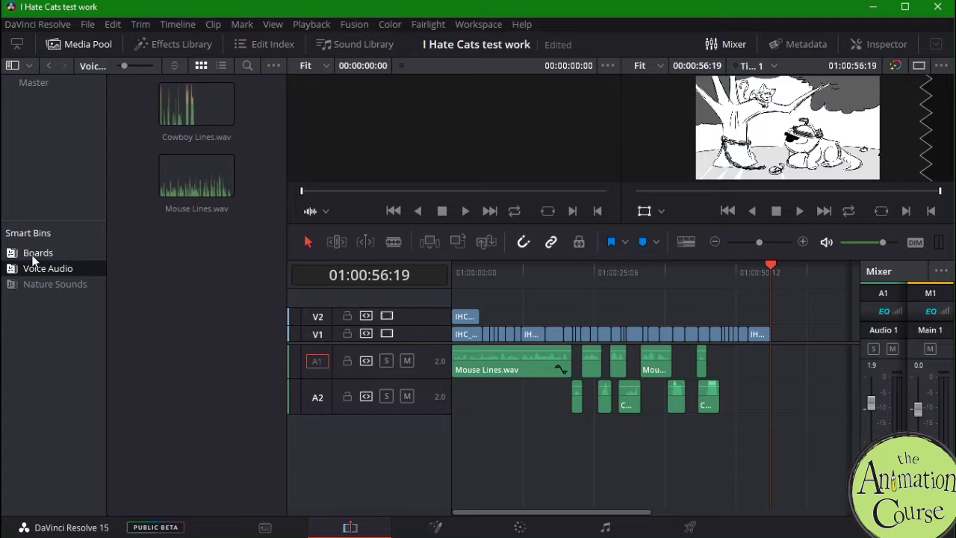
pyautogui.click(35, 287)
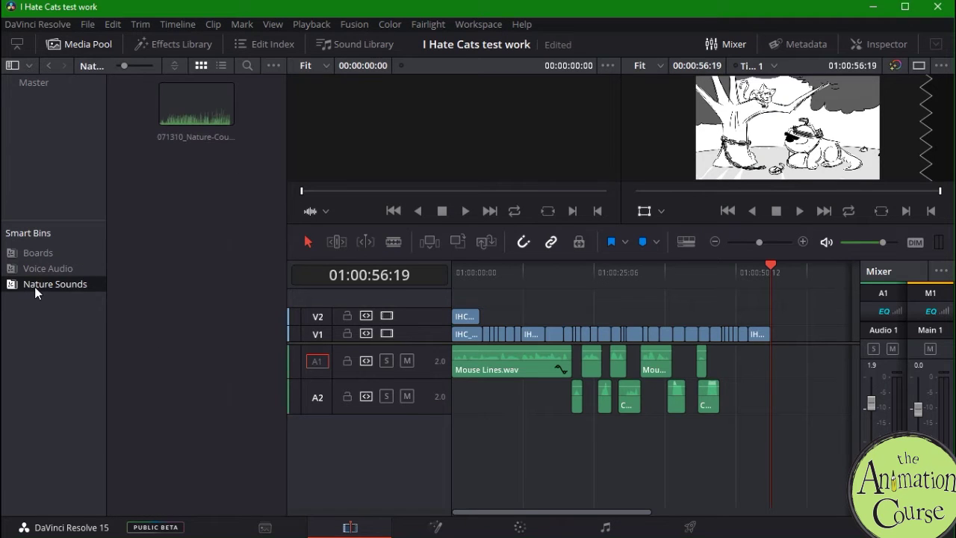
pyautogui.doubleClick(192, 106)
pyautogui.moveTo(186, 116); pyautogui.dragTo(440, 447)
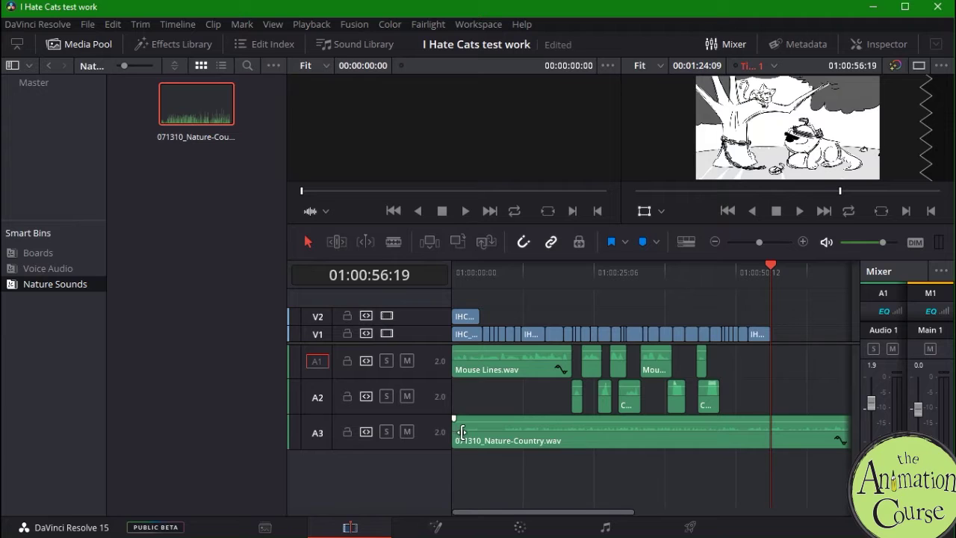
# Lower the Audio 3 mixer level to -15 and return the playhead to the start of the timeline.
pyautogui.moveTo(869, 514); pyautogui.dragTo(897, 514)
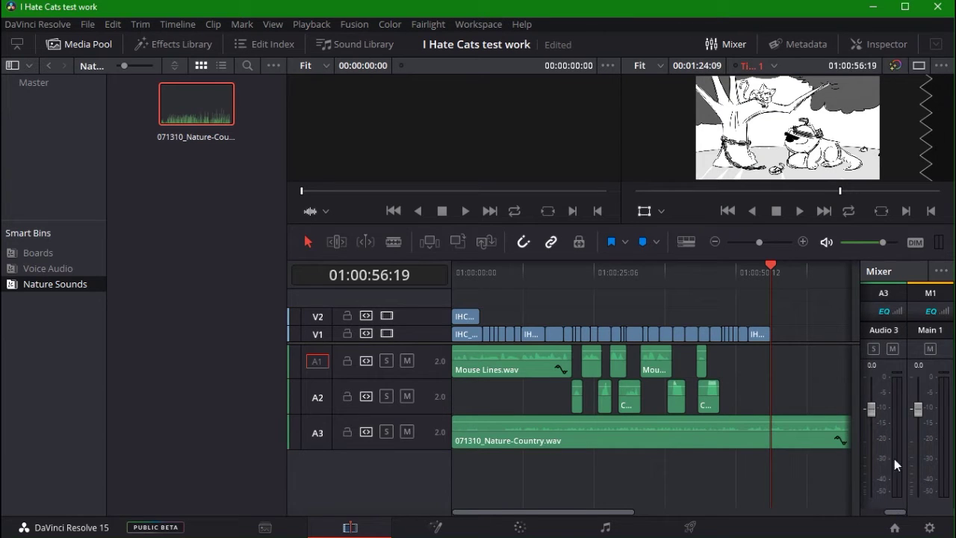
pyautogui.moveTo(869, 412); pyautogui.dragTo(876, 456)
pyautogui.click(513, 267)
pyautogui.press('Home')
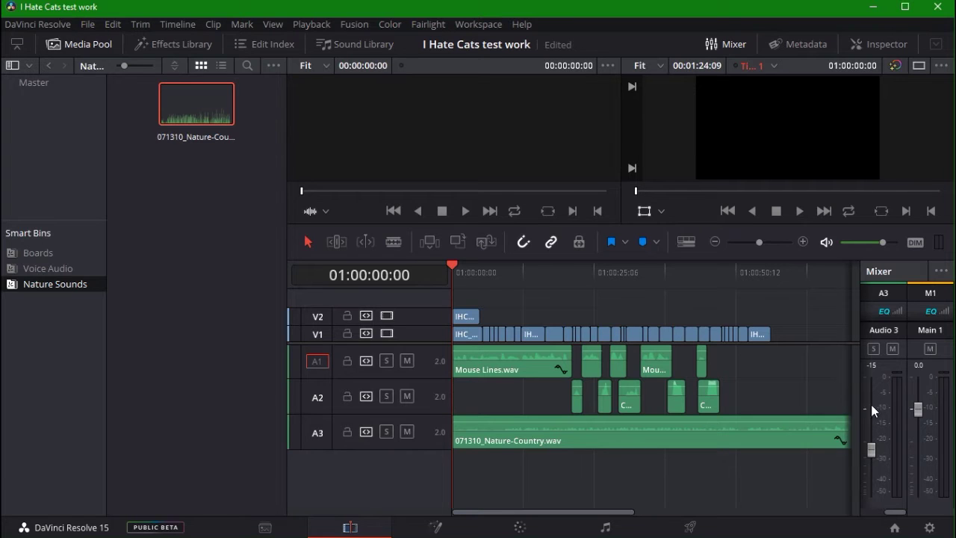
# Play the timeline, reduce the Audio 3 level to -26 while listening, and stop playback.
pyautogui.click(800, 210)
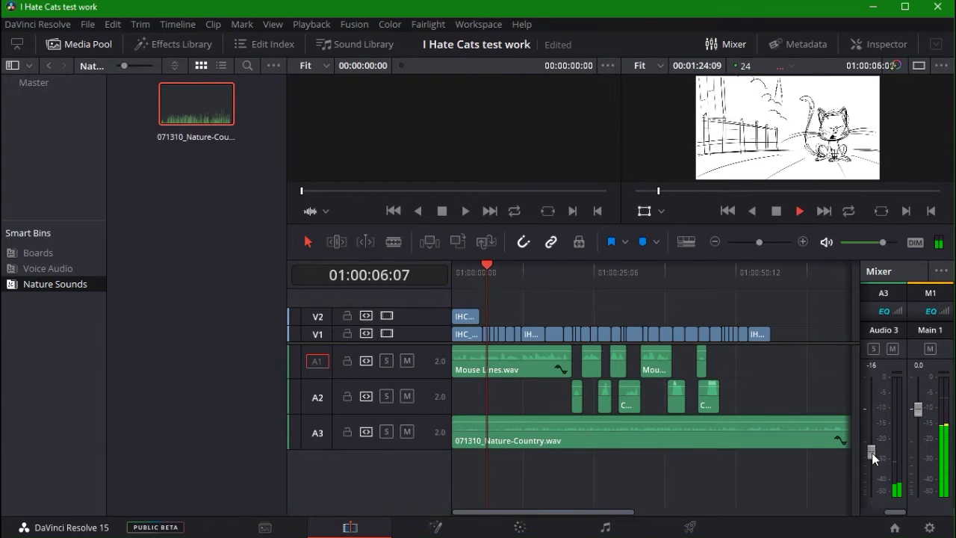
pyautogui.moveTo(873, 455); pyautogui.dragTo(874, 462)
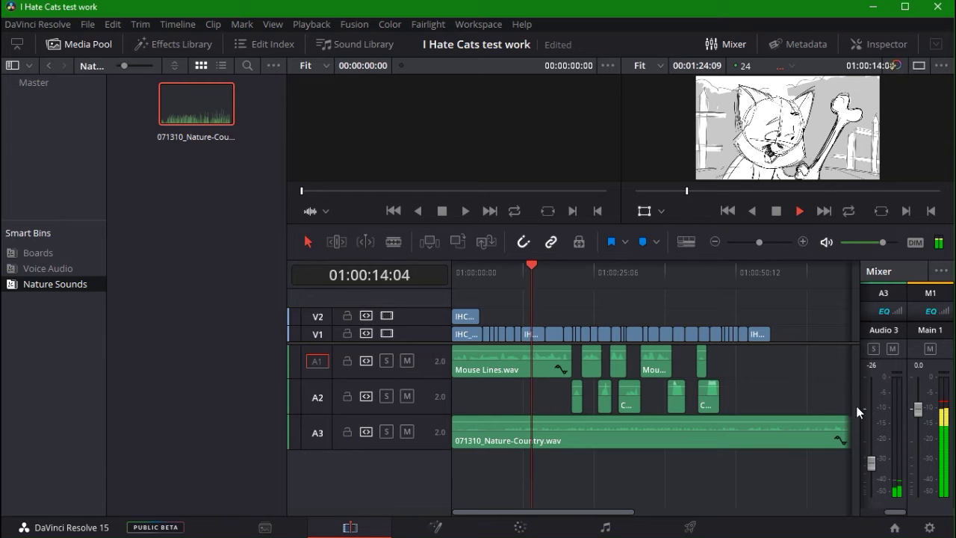
pyautogui.moveTo(610, 404)
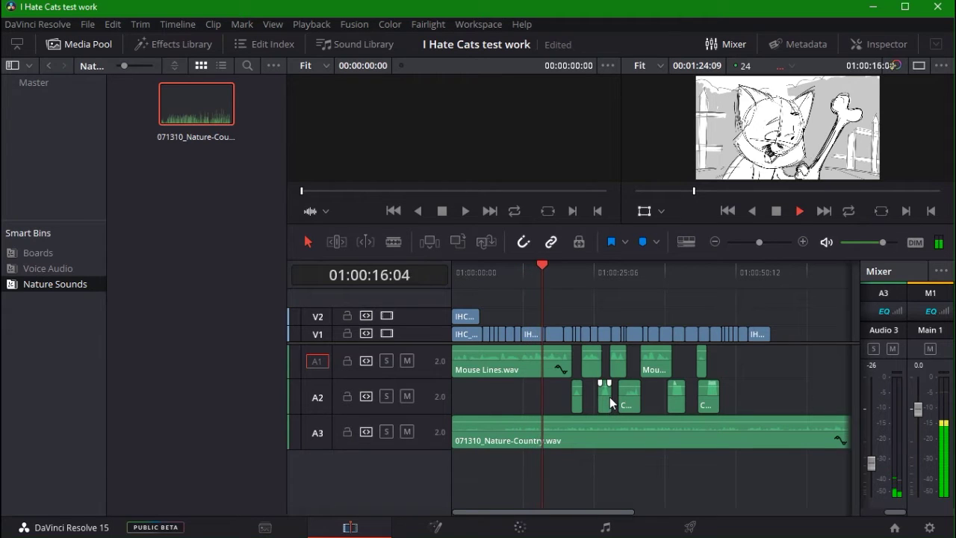
pyautogui.click(777, 211)
# Split the nature sound clip on A3 with the Blade tool at the end of the video clips, 01:00:56:19.
pyautogui.click(774, 283)
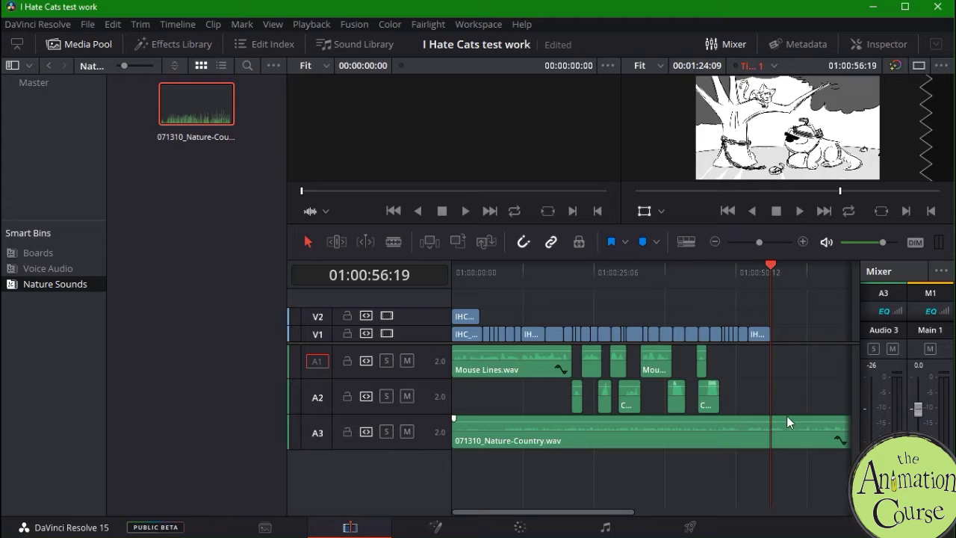
pyautogui.click(394, 242)
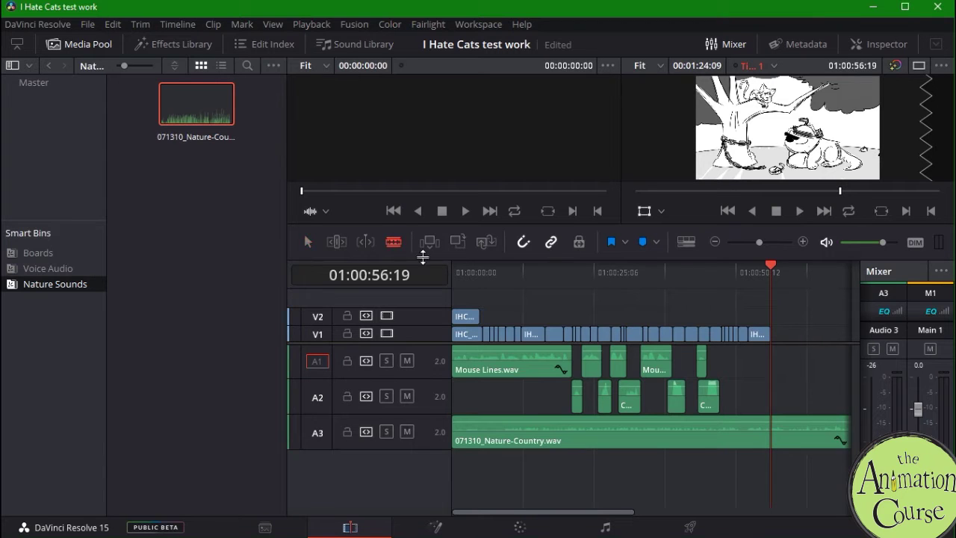
pyautogui.click(772, 437)
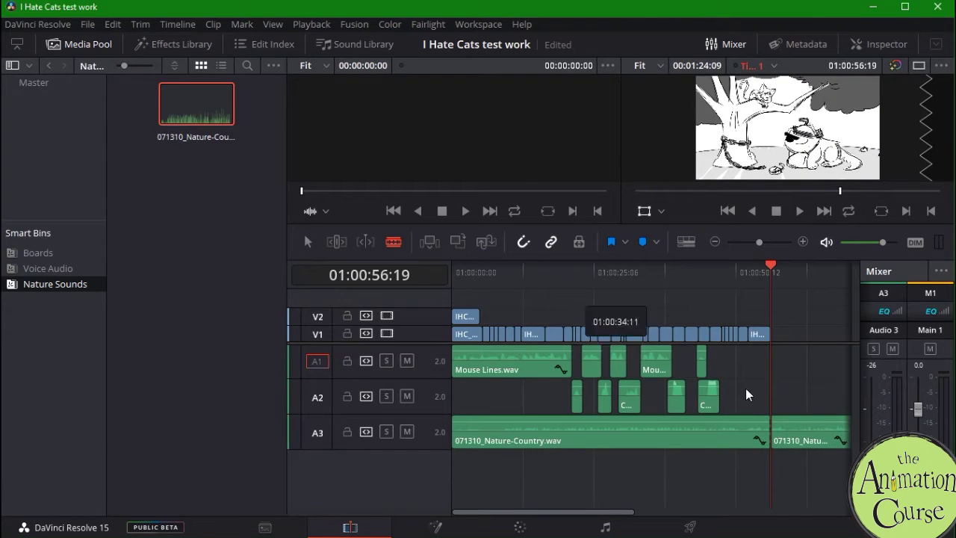
# Delete the leftover nature sound segment after the cut on A3 and play the timeline's ending from 01:00:52:20.
pyautogui.click(811, 444)
pyautogui.press('Delete')
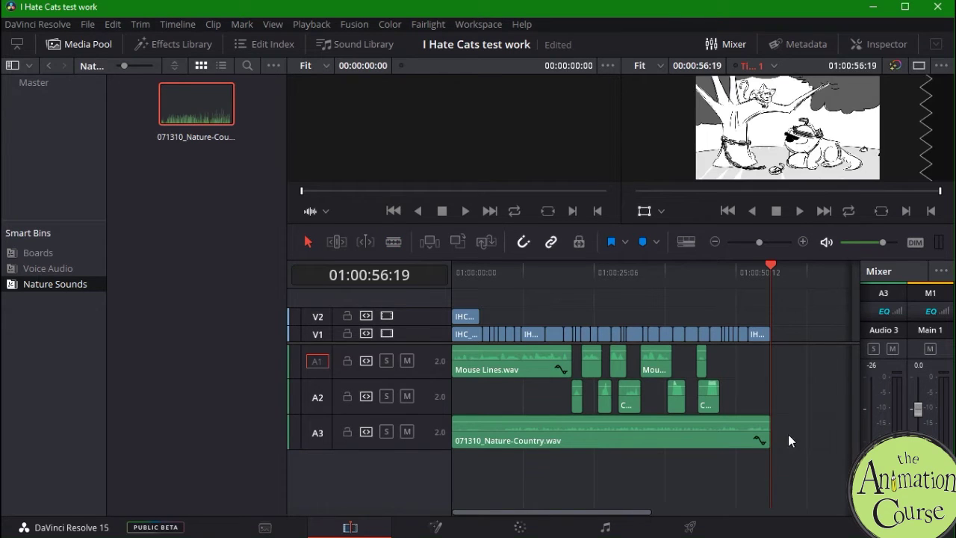
pyautogui.click(750, 271)
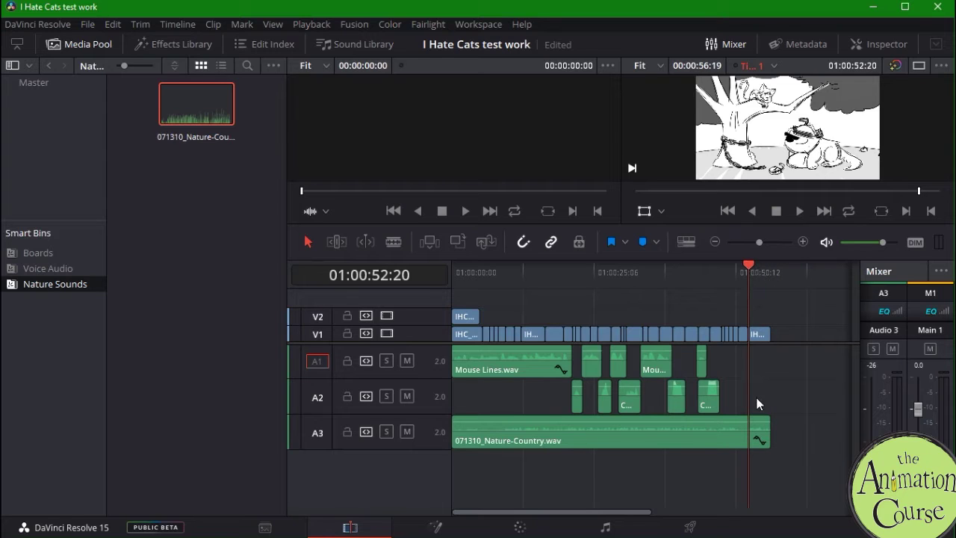
pyautogui.press('space')
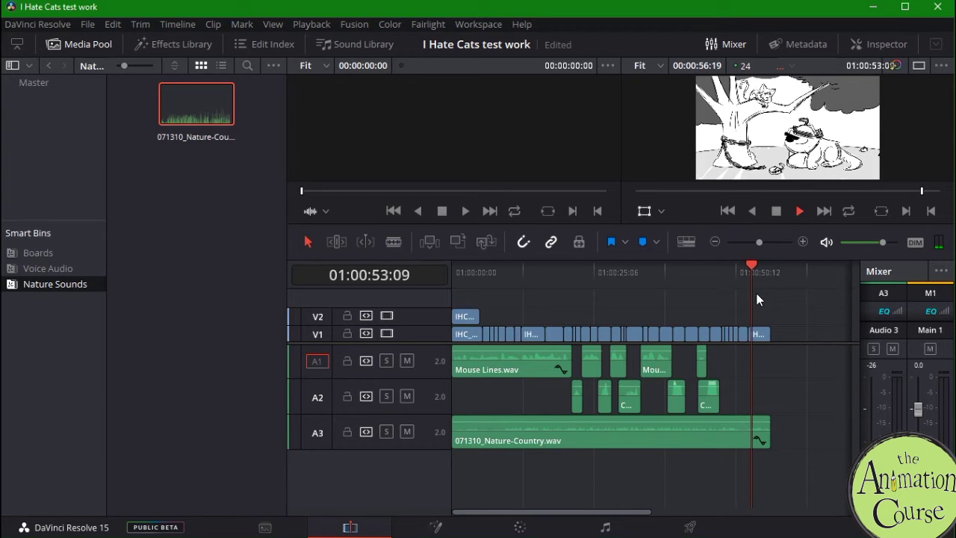
pyautogui.press('space')
# Fade out the nature sound clip with volume keyframes of 0.00 at 01:00:55:13 and -100 at 01:00:56:14, and play the ending.
pyautogui.click(667, 445)
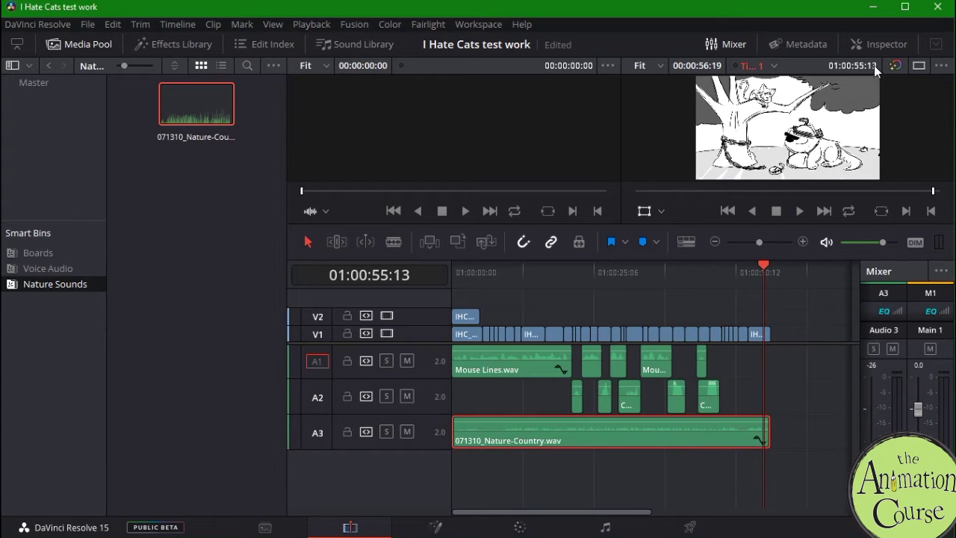
pyautogui.click(875, 39)
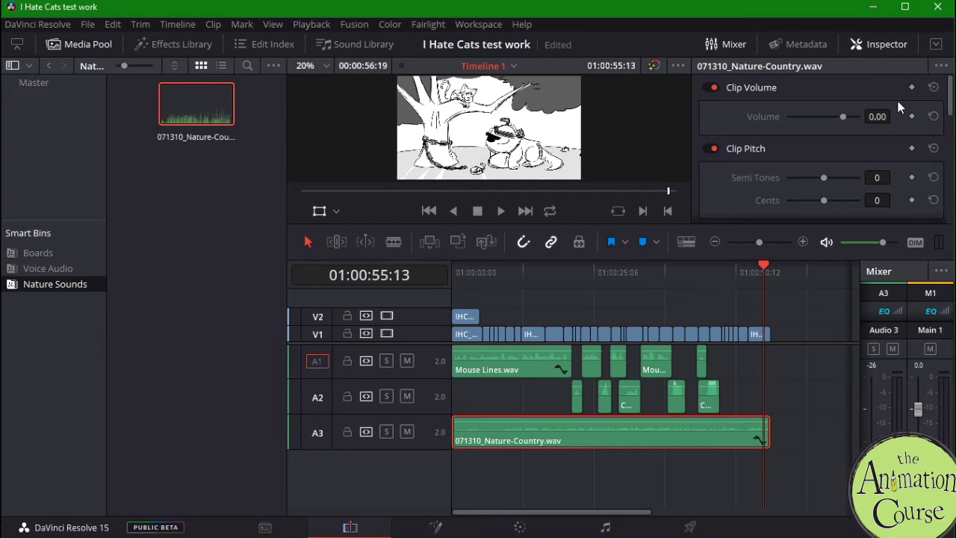
pyautogui.click(911, 116)
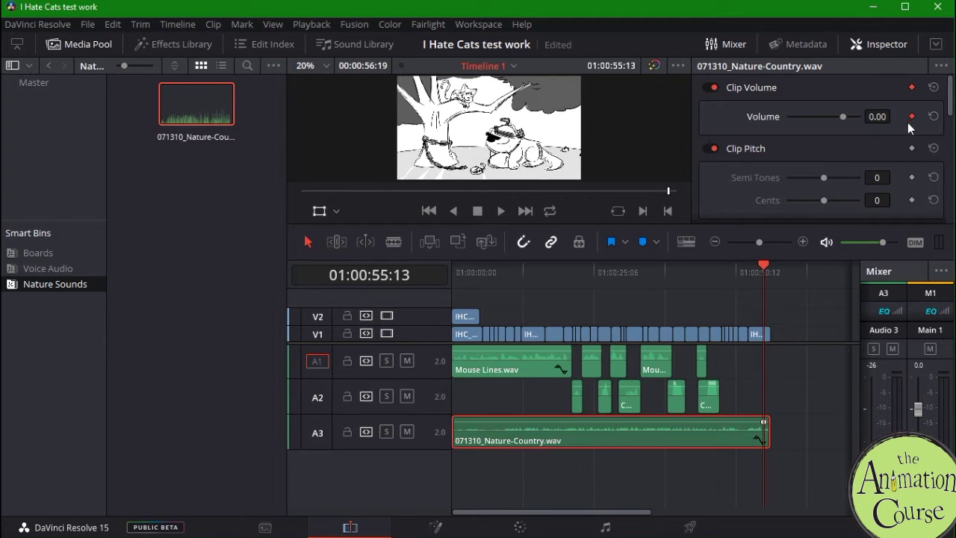
pyautogui.press('space')
pyautogui.press('space')
pyautogui.moveTo(842, 118); pyautogui.dragTo(734, 121)
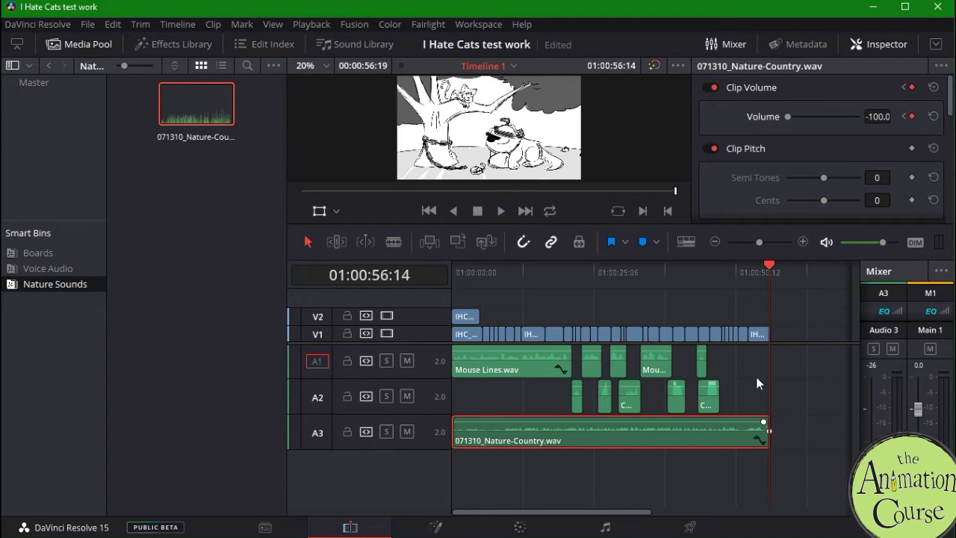
pyautogui.moveTo(772, 264); pyautogui.dragTo(755, 269)
pyautogui.press('space')
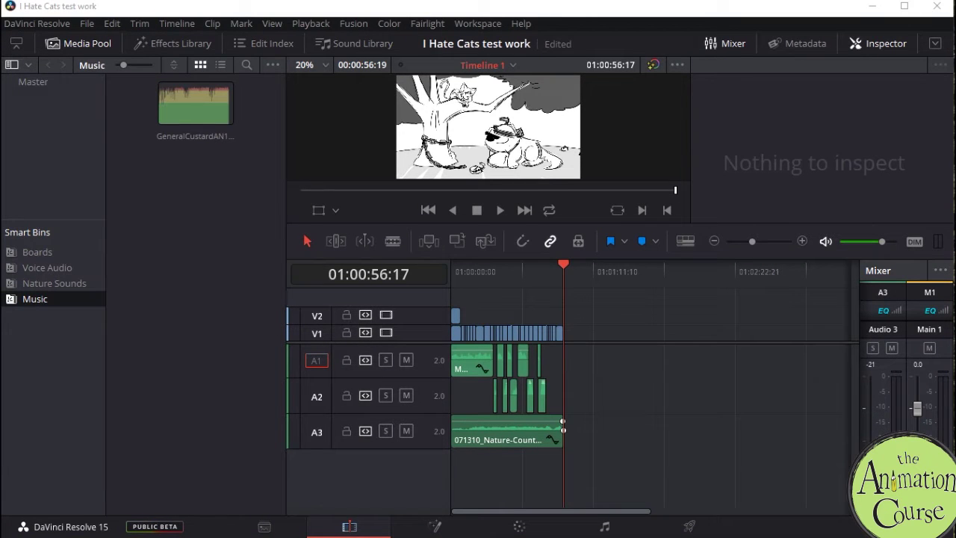
# Place GeneralCustardAN1135_05.wav from the Music smart bin on a new audio track A4 at the timeline's start.
pyautogui.moveTo(751, 239); pyautogui.dragTo(765, 239)
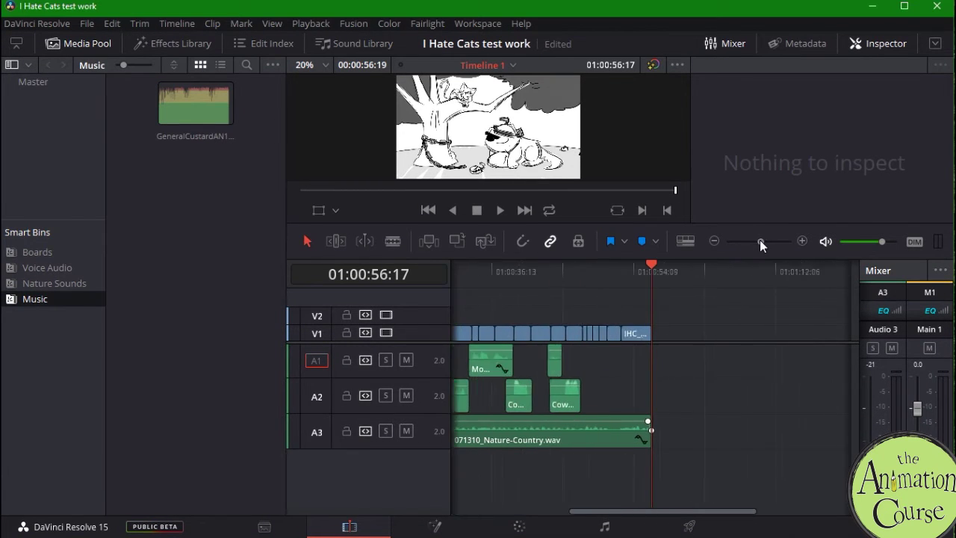
pyautogui.moveTo(561, 512); pyautogui.dragTo(511, 512)
pyautogui.moveTo(188, 126); pyautogui.dragTo(447, 466)
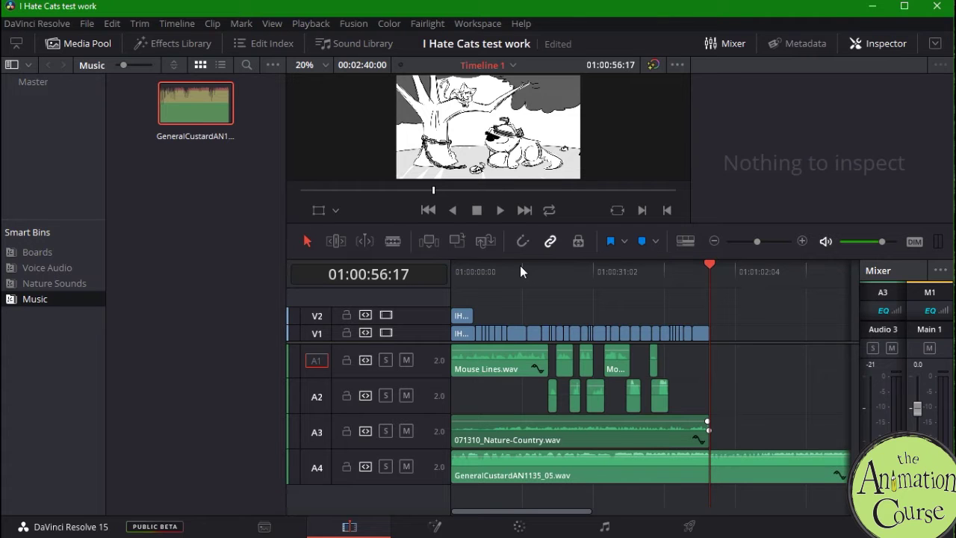
# Lower the Audio 4 mixer level to about -18 and widen the mixer so two audio channels fit beside Main 1.
pyautogui.moveTo(890, 513); pyautogui.dragTo(899, 511)
pyautogui.moveTo(880, 408); pyautogui.dragTo(880, 454)
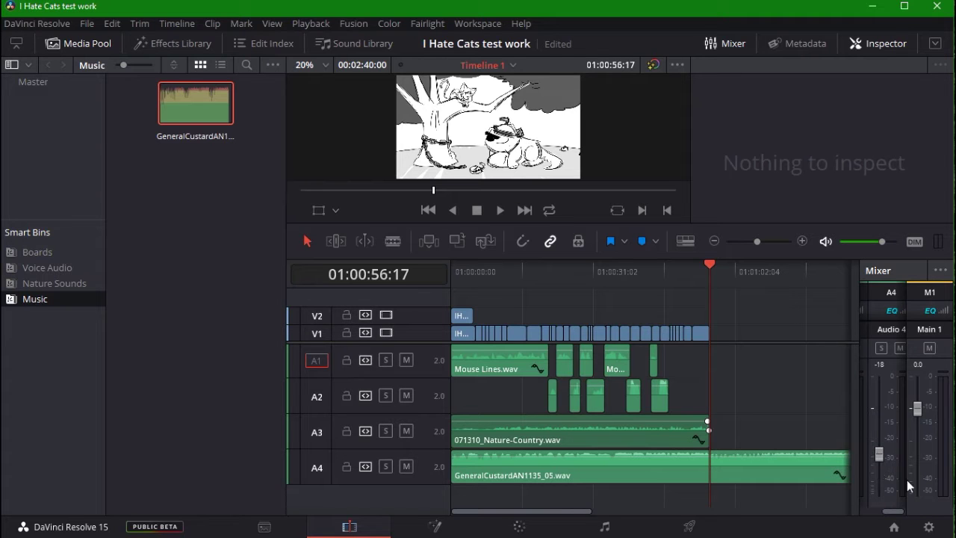
pyautogui.moveTo(896, 515); pyautogui.dragTo(888, 515)
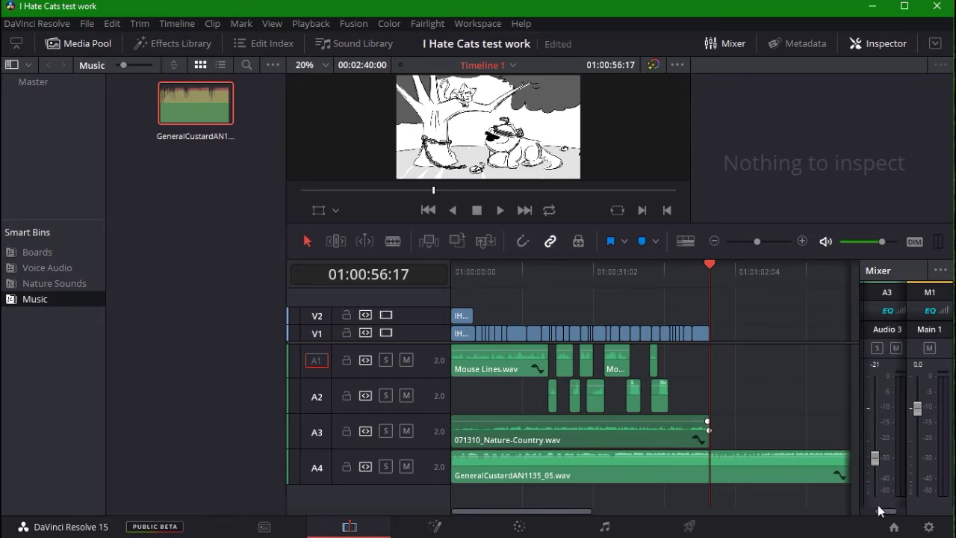
pyautogui.moveTo(858, 487); pyautogui.dragTo(803, 491)
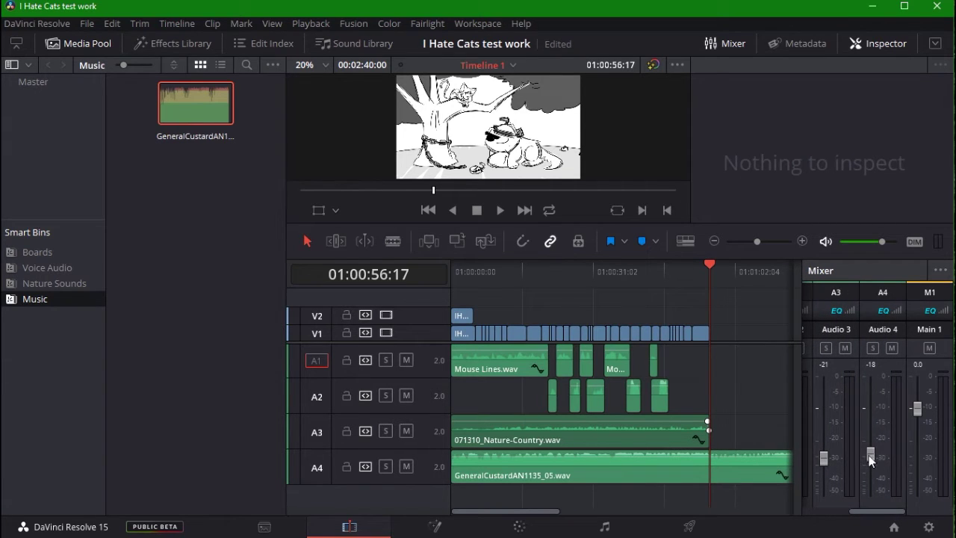
pyautogui.moveTo(871, 459); pyautogui.dragTo(871, 453)
pyautogui.moveTo(885, 516); pyautogui.dragTo(828, 515)
# Split the music clip on A4 with the Blade tool at 01:00:56:17 and delete the part after the cut.
pyautogui.click(730, 478)
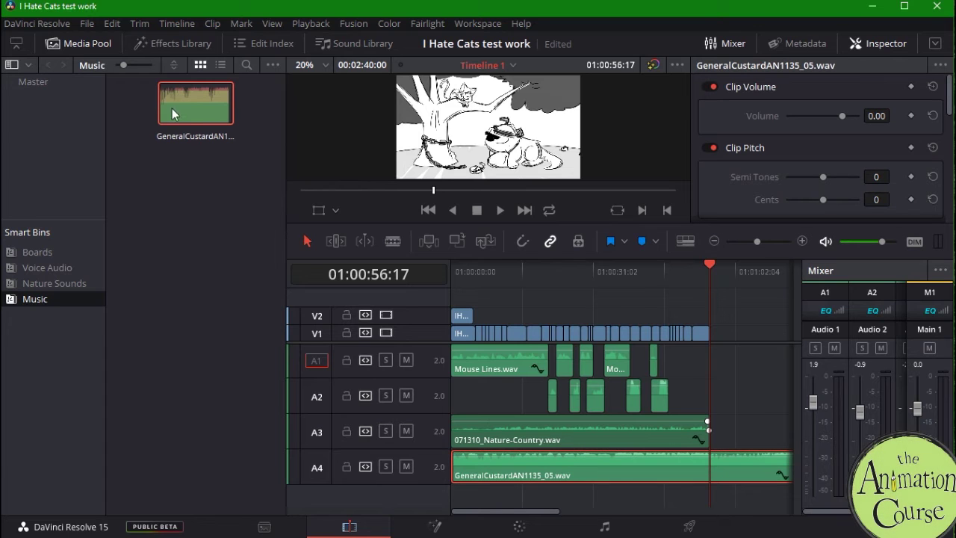
pyautogui.click(710, 467)
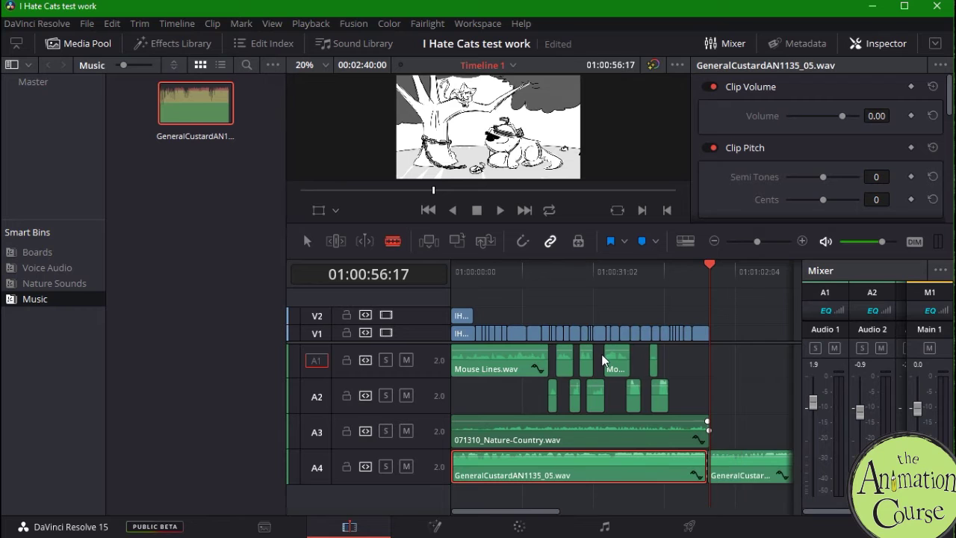
pyautogui.hotkey('ctrl', 'z')
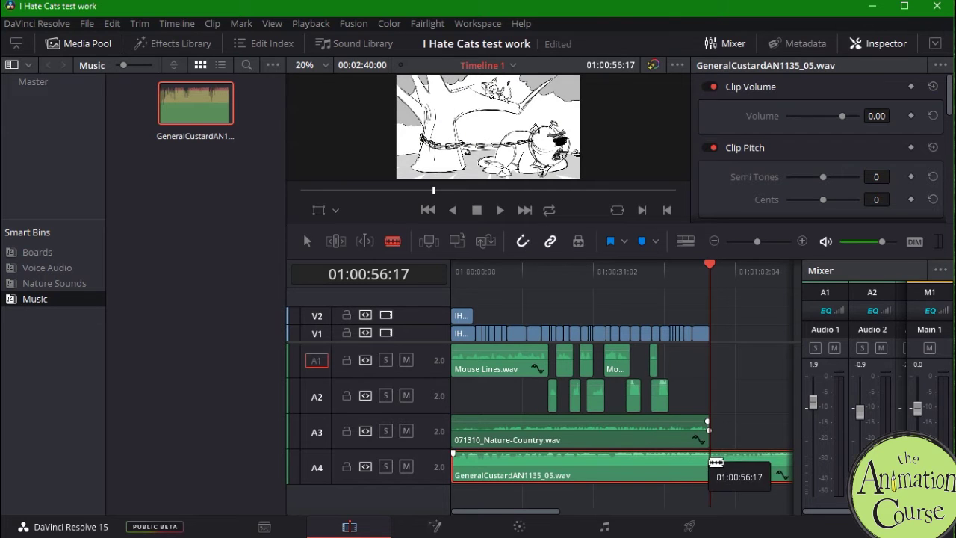
pyautogui.click(710, 467)
pyautogui.click(306, 241)
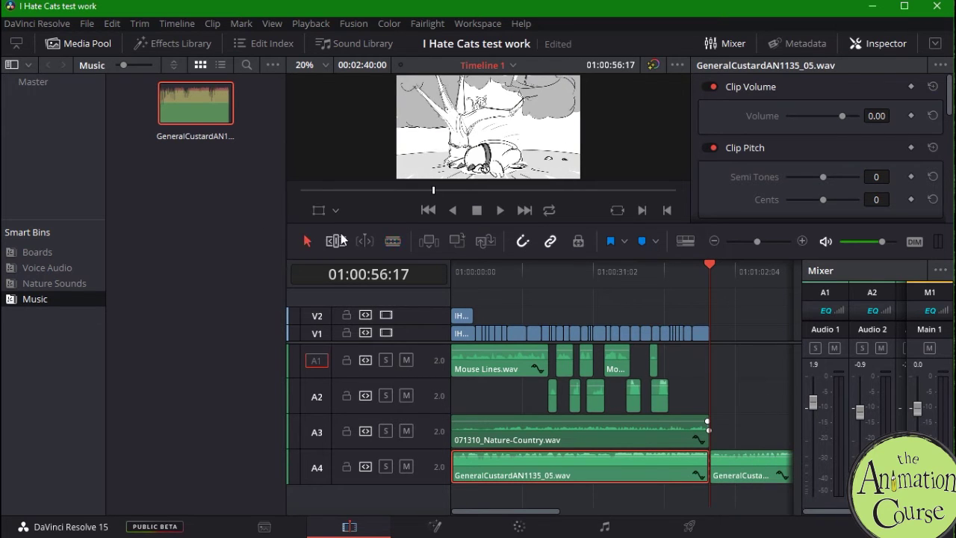
pyautogui.click(749, 474)
pyautogui.press('Delete')
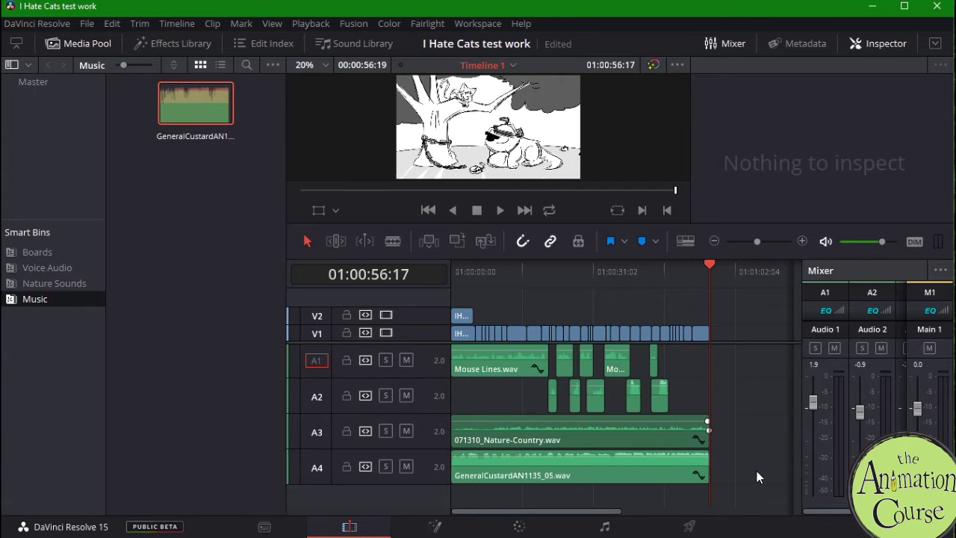
# Extend the music clip's end to match the last video clip and add a volume keyframe to it at 01:00:56:06.
pyautogui.moveTo(757, 241); pyautogui.dragTo(776, 241)
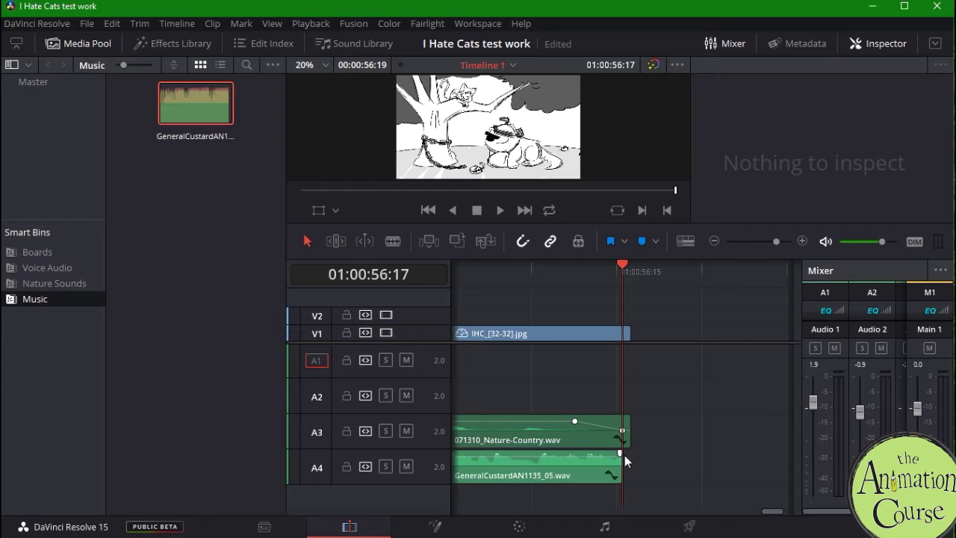
pyautogui.moveTo(621, 453); pyautogui.dragTo(631, 455)
pyautogui.click(605, 271)
pyautogui.moveTo(605, 270); pyautogui.dragTo(574, 275)
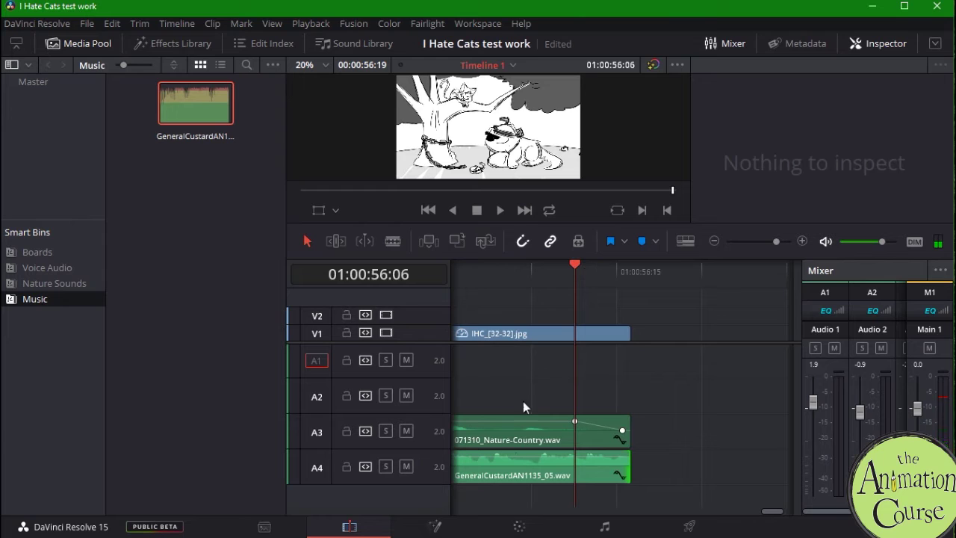
pyautogui.click(526, 462)
pyautogui.click(911, 116)
# Set the music clip's volume to -100 at 01:00:56:17 to complete its fade-out.
pyautogui.press('space')
pyautogui.click(619, 270)
pyautogui.press('space')
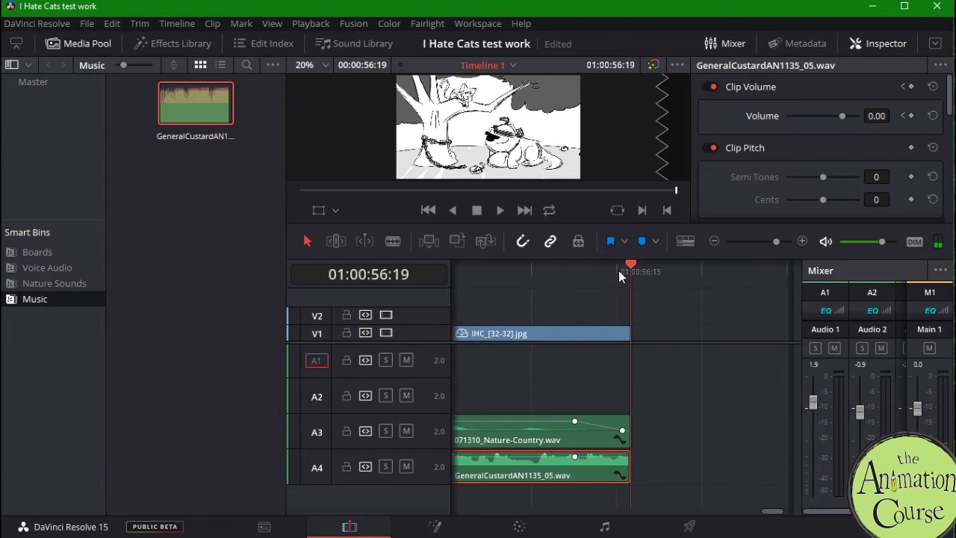
pyautogui.press('Left')
pyautogui.press('Left')
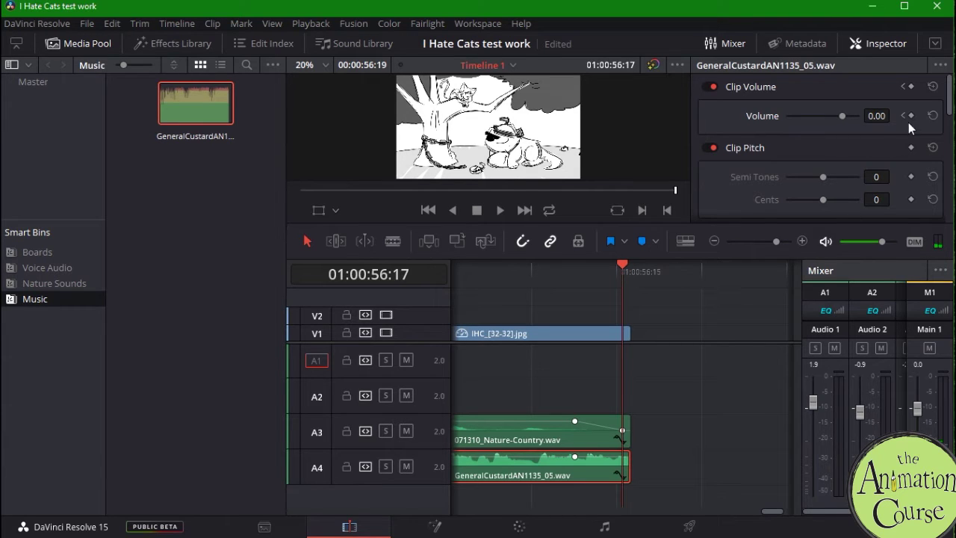
pyautogui.moveTo(842, 116); pyautogui.dragTo(712, 128)
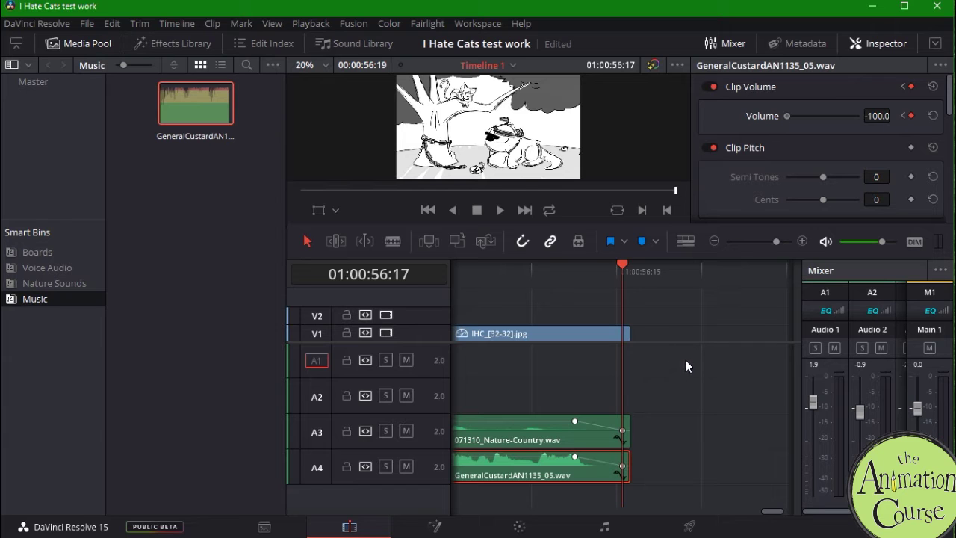
# Play the timeline's ending from 01:00:52:20 to check the fades, and move the playhead to 01:00:21:08.
pyautogui.click(772, 240)
pyautogui.moveTo(773, 243); pyautogui.dragTo(753, 241)
pyautogui.click(611, 270)
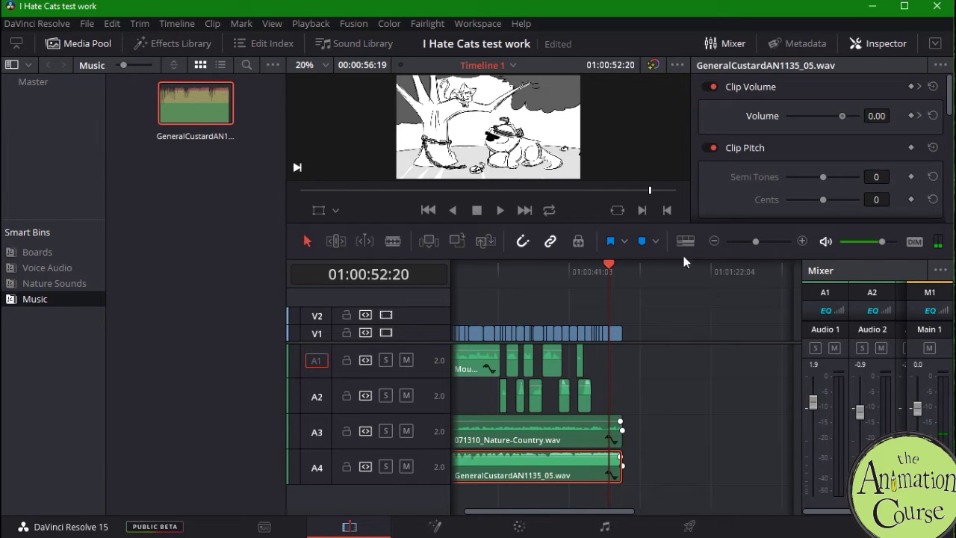
pyautogui.click(499, 211)
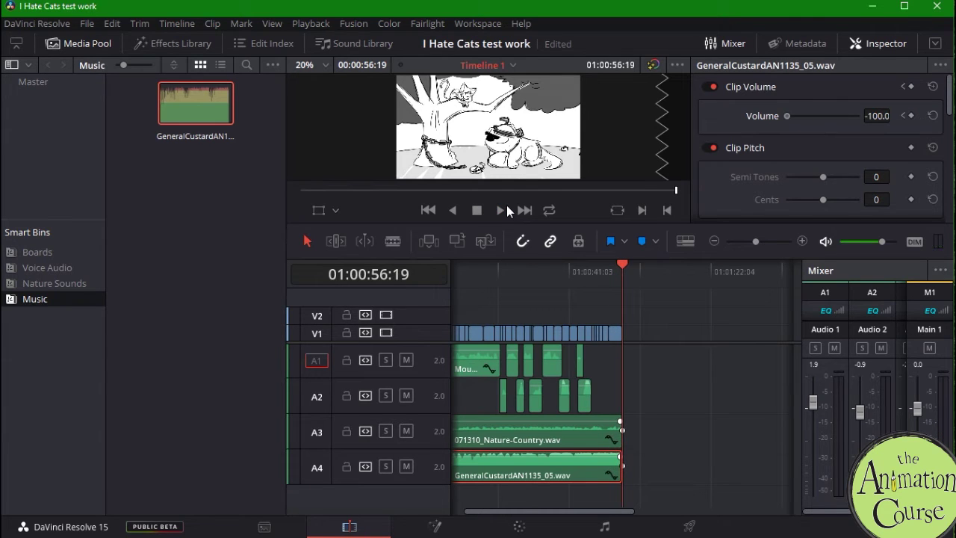
pyautogui.moveTo(521, 265); pyautogui.dragTo(500, 265)
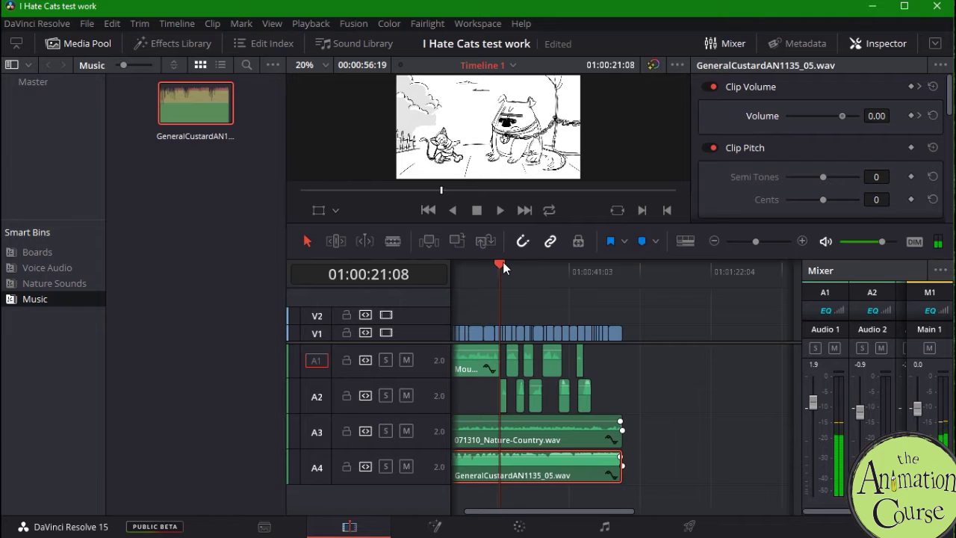
pyautogui.moveTo(541, 512); pyautogui.dragTo(497, 514)
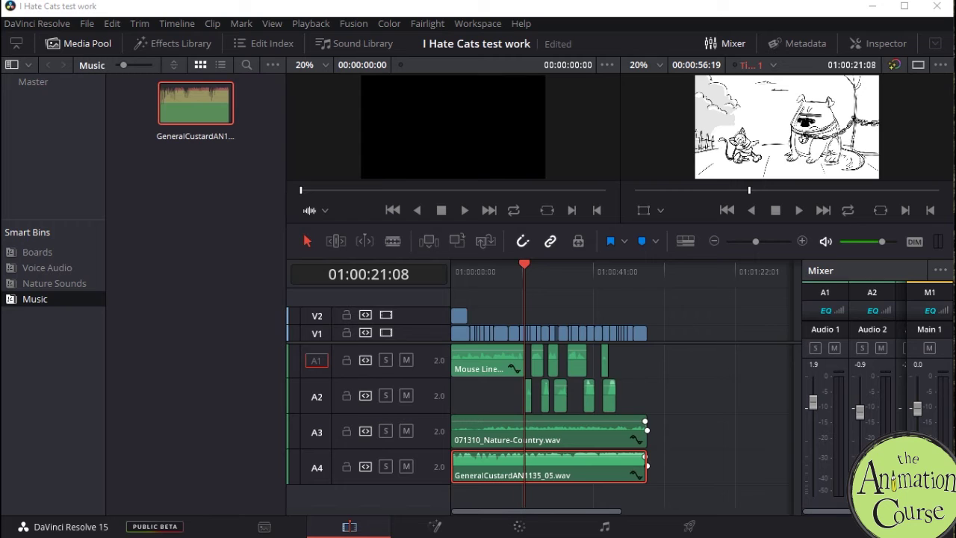
# Import the SFX audio files from the Sound effects folder in File Explorer into the Master bin.
pyautogui.moveTo(955, 154); pyautogui.dragTo(535, 73)
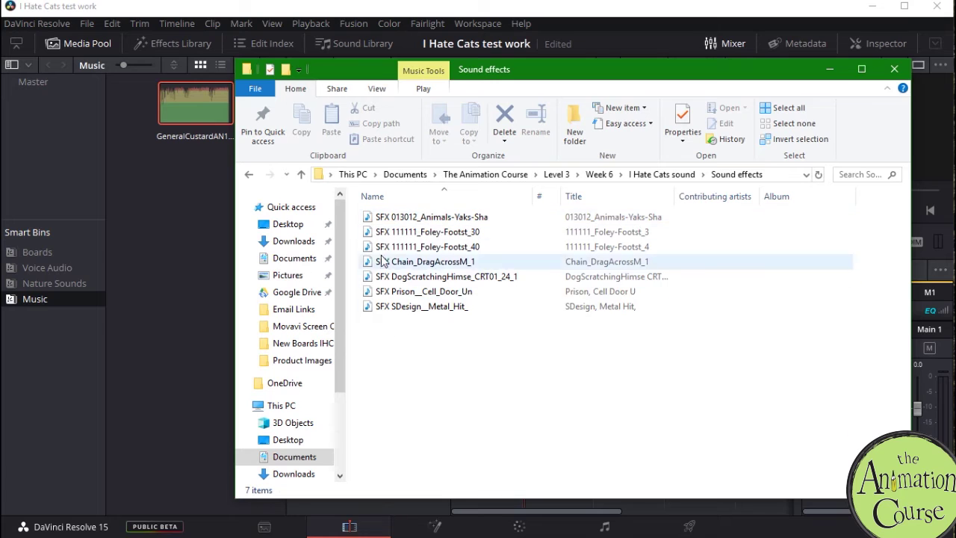
pyautogui.moveTo(540, 75); pyautogui.dragTo(955, 71)
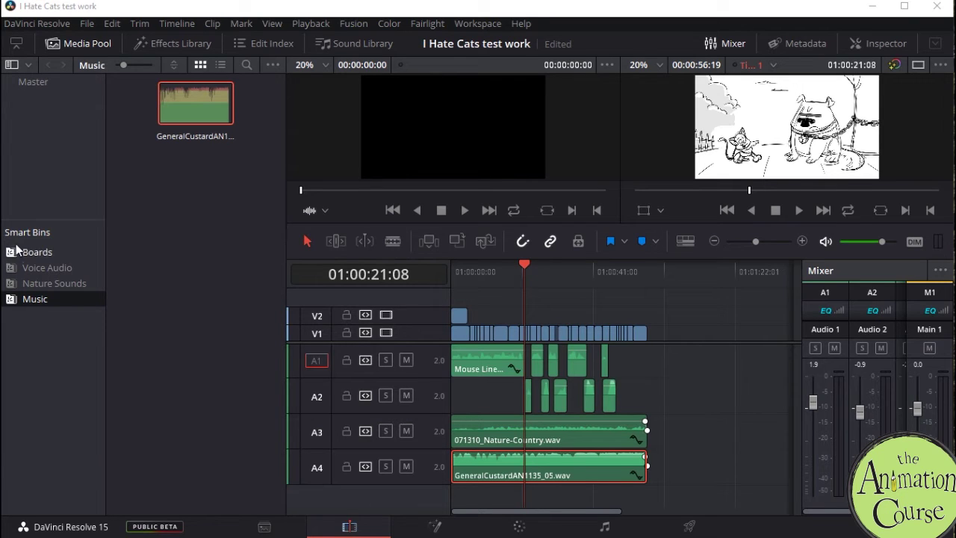
pyautogui.click(33, 81)
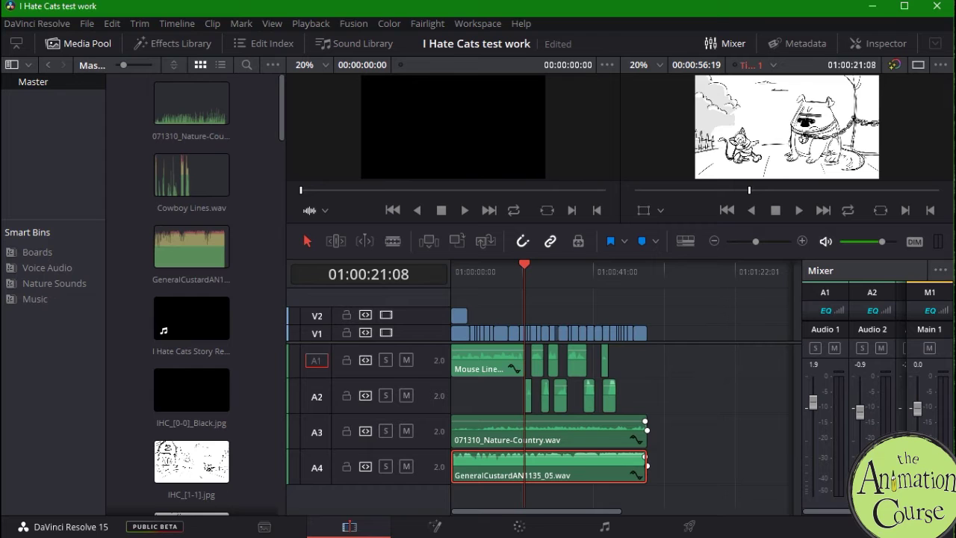
pyautogui.moveTo(955, 230); pyautogui.dragTo(204, 340)
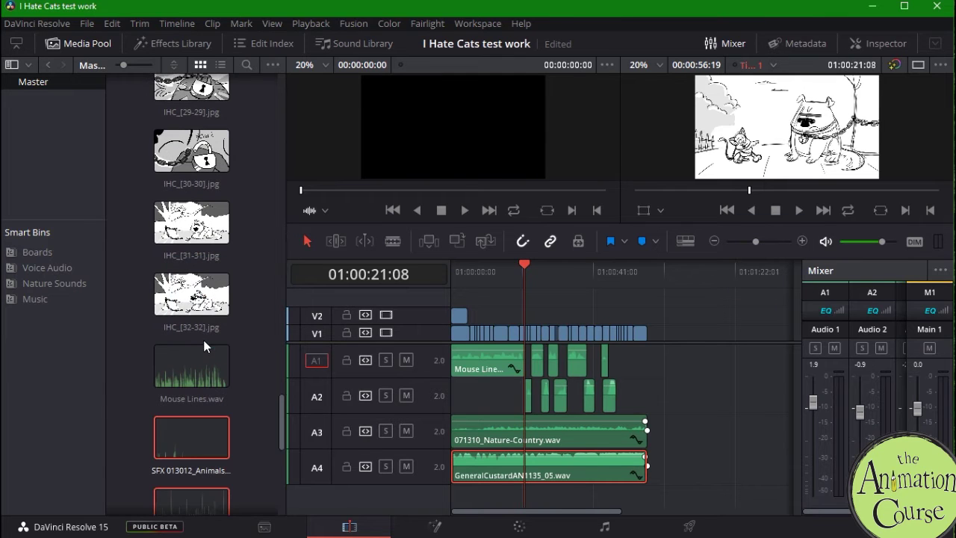
# Create a smart bin named Sound FX that collects media whose file name contains sfx.
pyautogui.rightClick(33, 361)
pyautogui.click(67, 375)
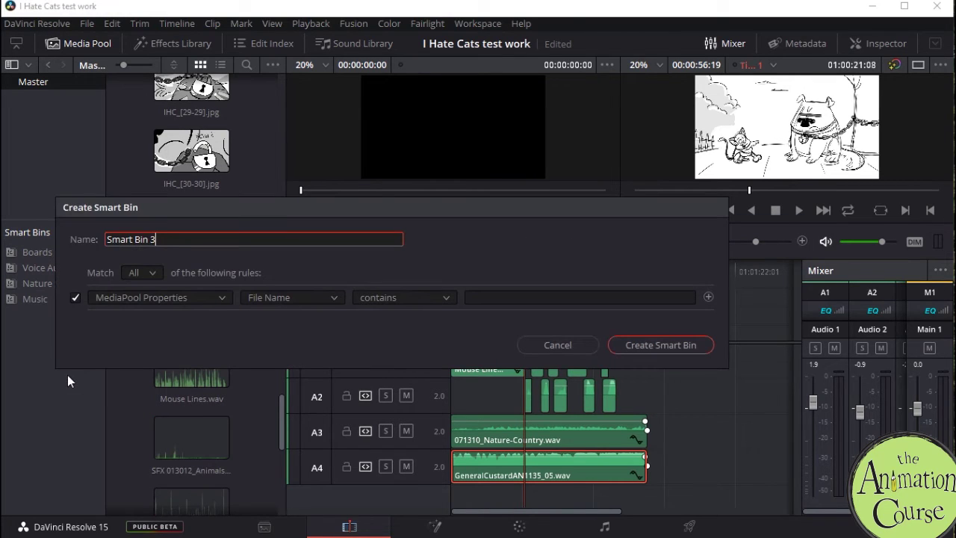
pyautogui.click(507, 297)
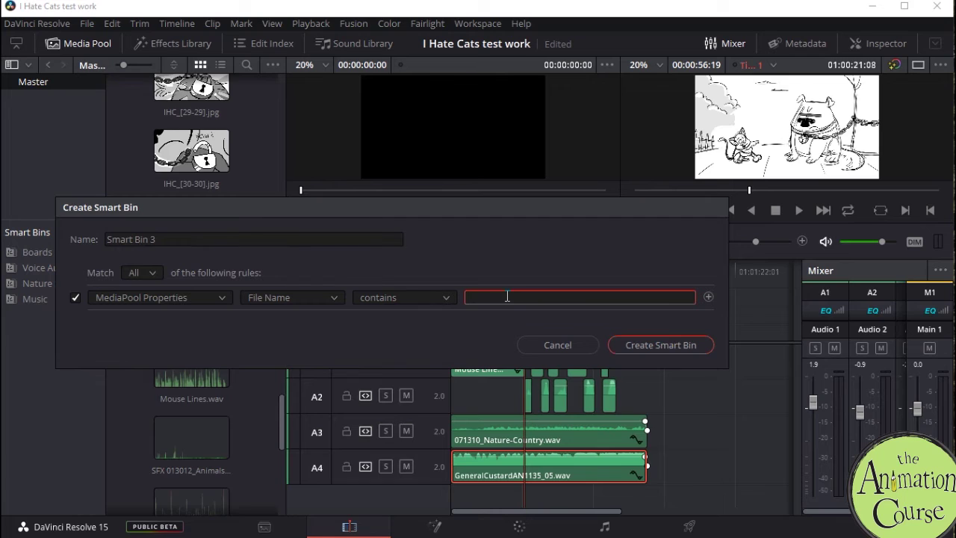
pyautogui.write('sfx')
pyautogui.moveTo(163, 238); pyautogui.dragTo(78, 221)
pyautogui.write('Sounds')
pyautogui.press('BackSpace')
pyautogui.press('BackSpace')
pyautogui.press('BackSpace')
pyautogui.write('nd FX')
pyautogui.press('Return')
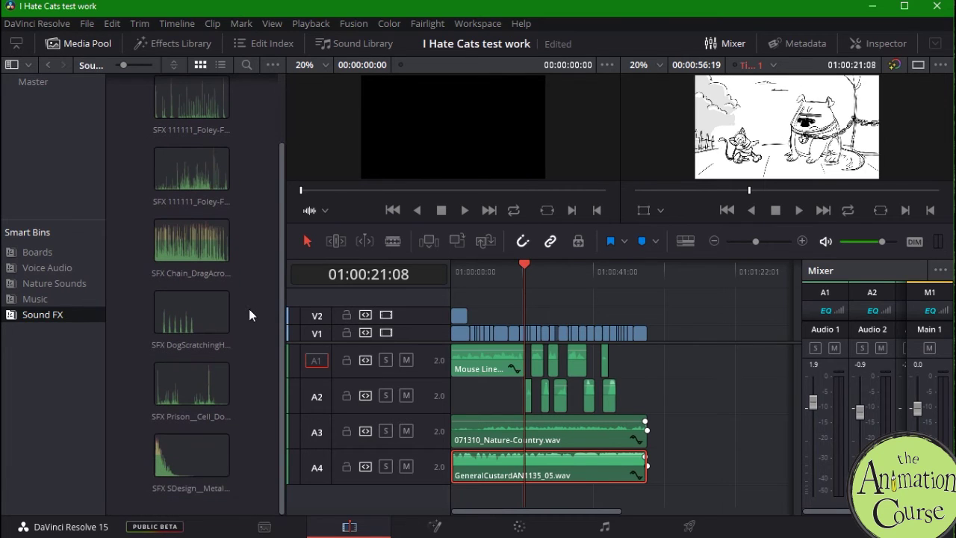
# Play the timeline from its start to check the mix, and move the playhead to 01:00:07:16 at the cat's scratching scene.
pyautogui.click(451, 269)
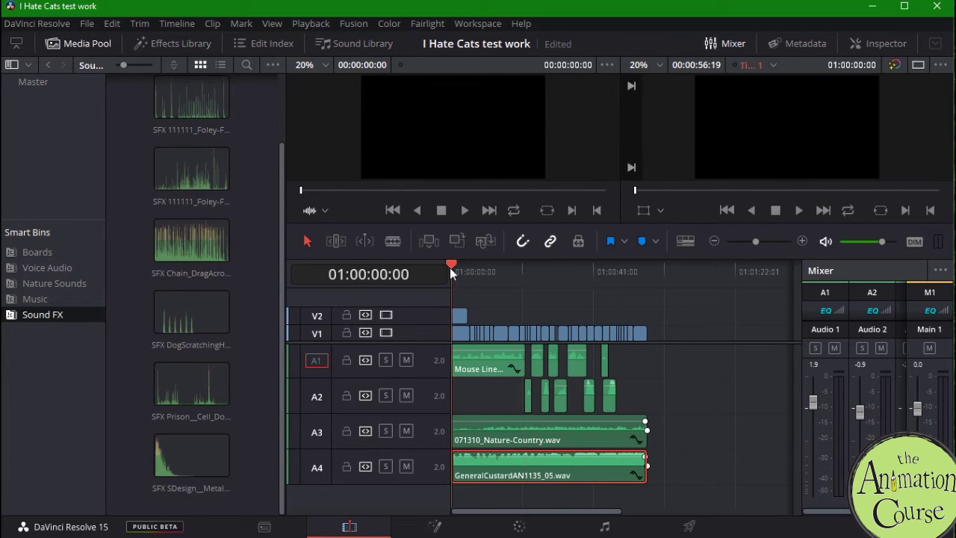
pyautogui.click(801, 212)
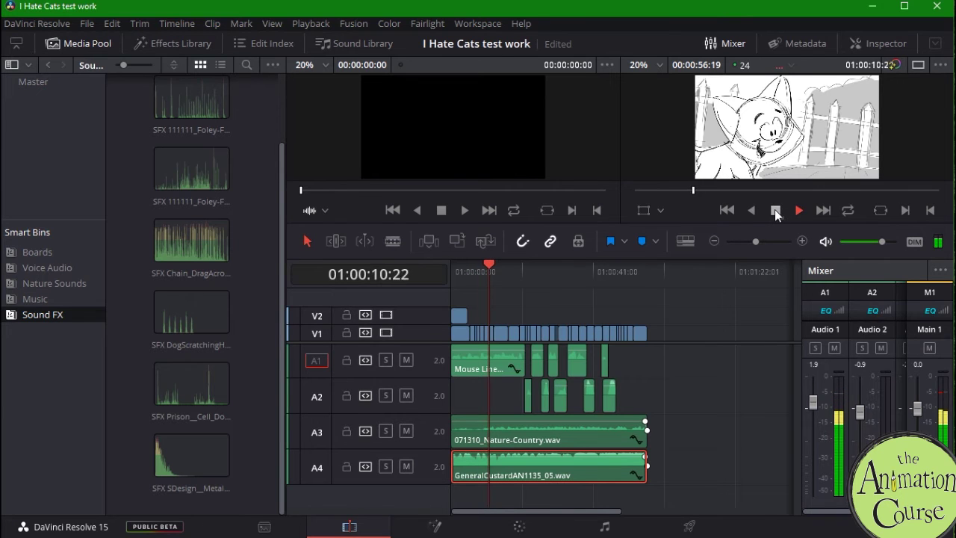
pyautogui.click(775, 209)
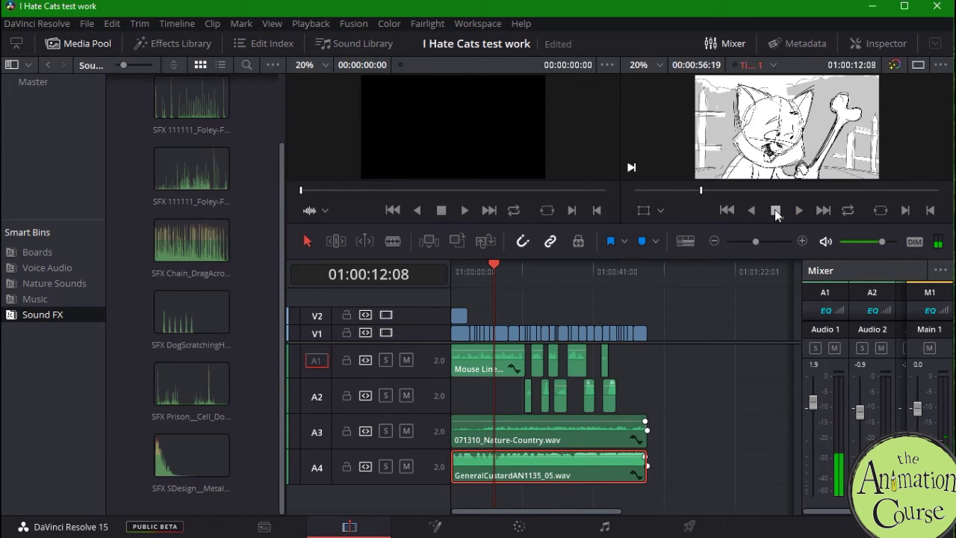
pyautogui.click(700, 191)
pyautogui.moveTo(699, 191); pyautogui.dragTo(675, 191)
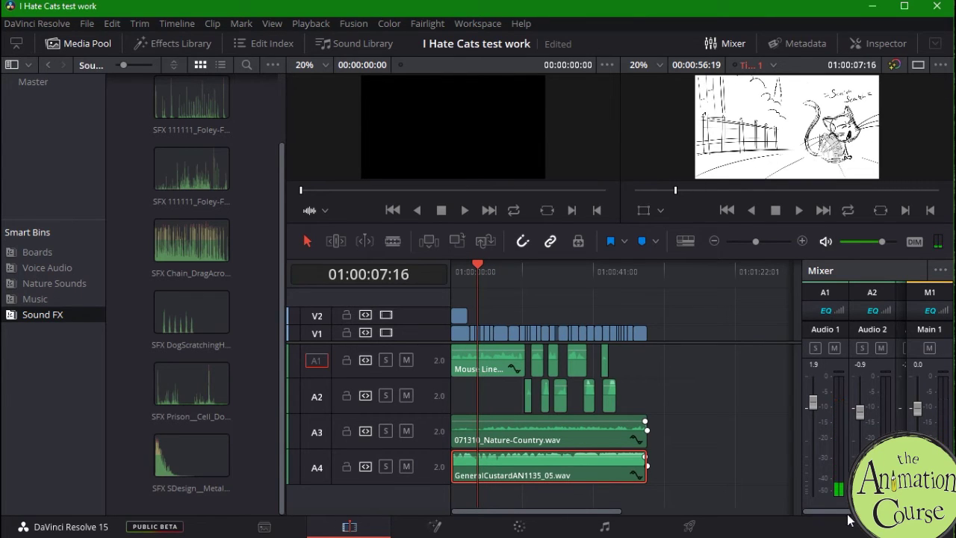
# Lower the mixer levels of the nature sound and music tracks, setting Audio 3 to -44 and Audio 4 to -39.
pyautogui.moveTo(847, 511); pyautogui.dragTo(893, 512)
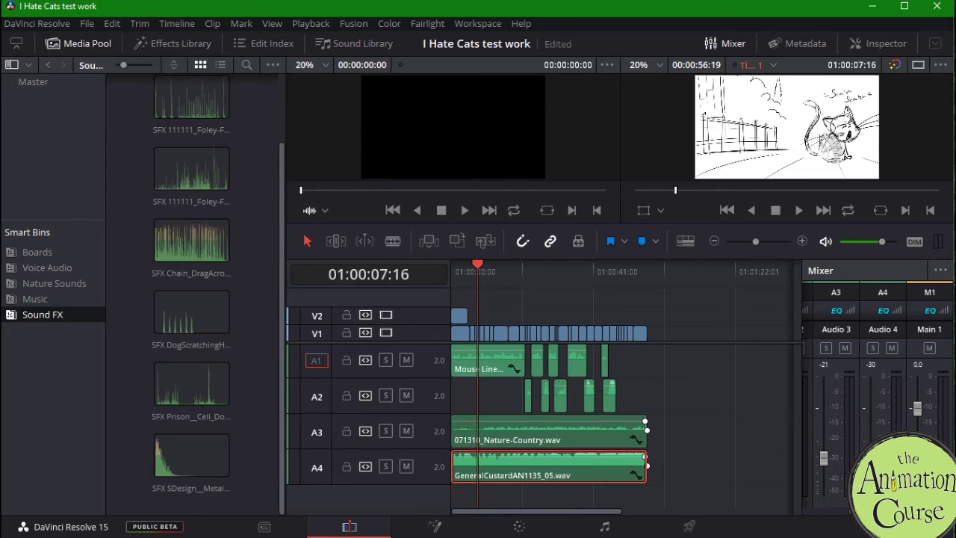
pyautogui.moveTo(824, 459); pyautogui.dragTo(823, 473)
pyautogui.moveTo(825, 476); pyautogui.dragTo(826, 482)
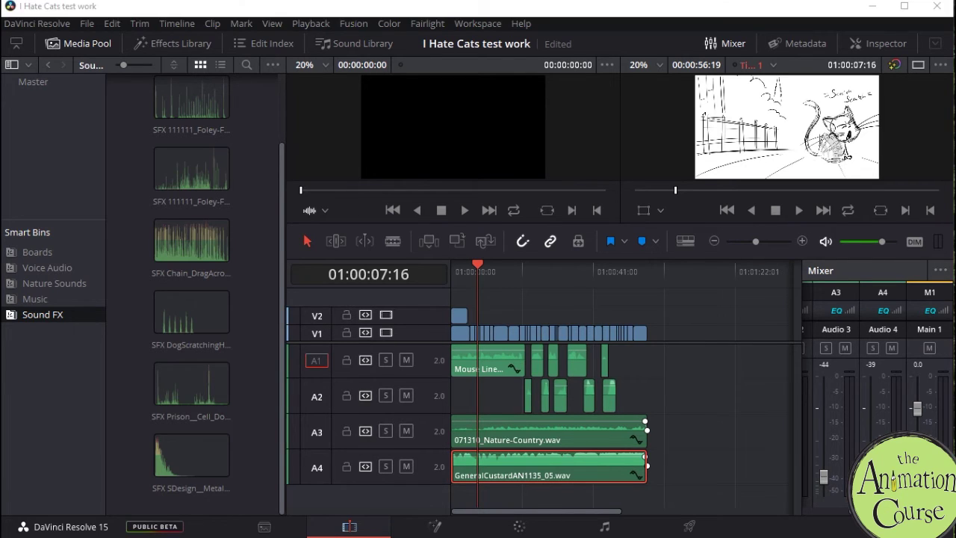
# Place the DogScratchingHimse sound effect on a new audio track A5 and reduce the audio tracks' height.
pyautogui.moveTo(191, 312); pyautogui.dragTo(464, 502)
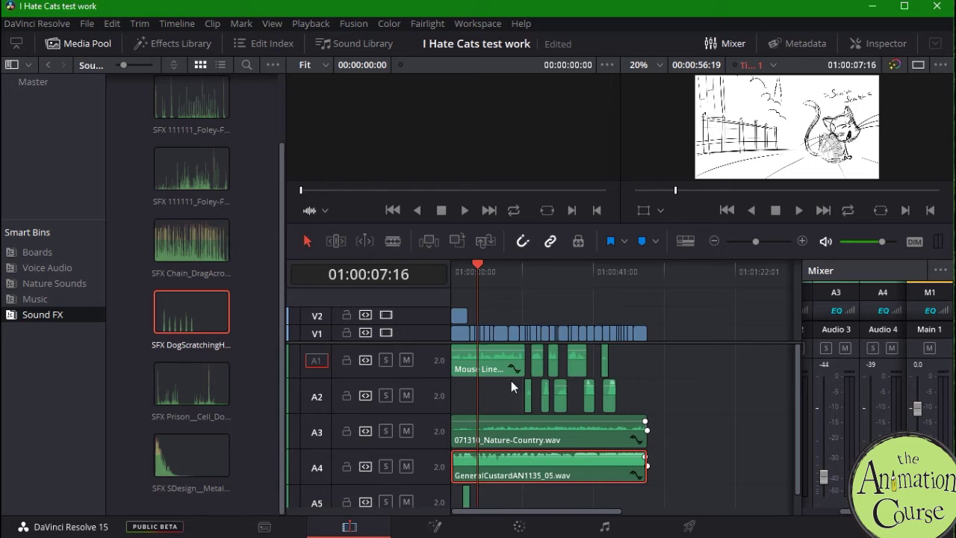
pyautogui.click(693, 240)
pyautogui.moveTo(660, 426); pyautogui.dragTo(653, 425)
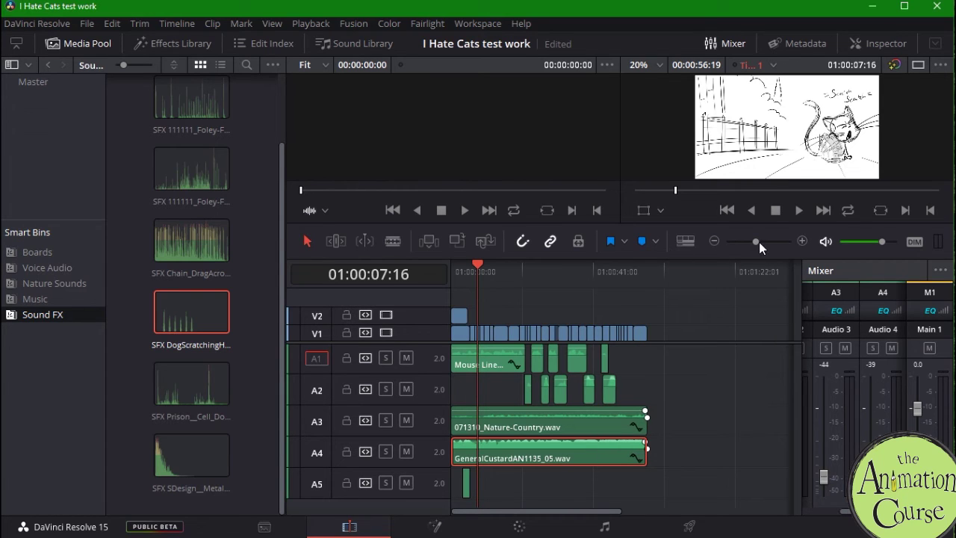
# Move the scratching clip on A5 so it starts over the end of IHC_[3-3].jpg, slightly before IHC_[4-4].jpg.
pyautogui.moveTo(755, 242); pyautogui.dragTo(767, 240)
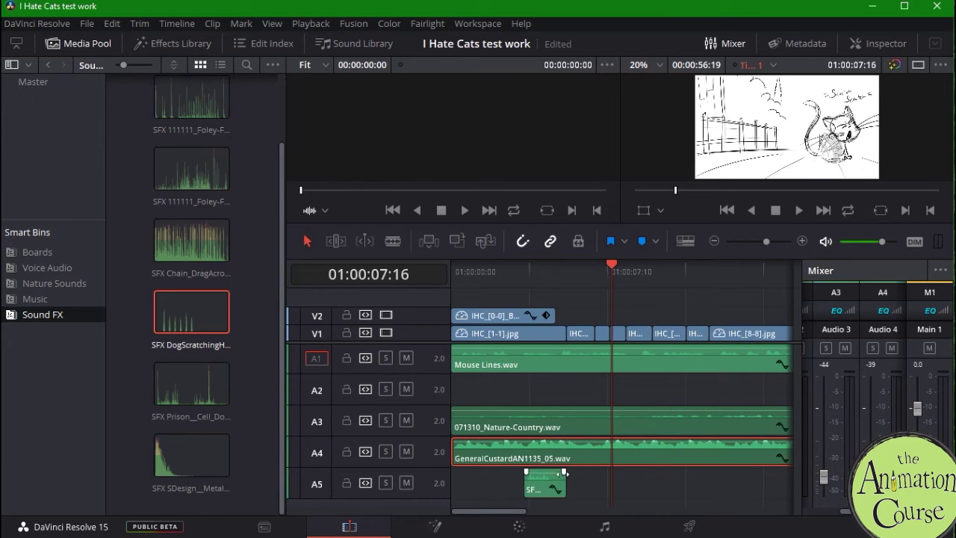
pyautogui.moveTo(541, 486); pyautogui.dragTo(628, 484)
pyautogui.moveTo(505, 514); pyautogui.dragTo(525, 514)
pyautogui.moveTo(765, 242); pyautogui.dragTo(778, 242)
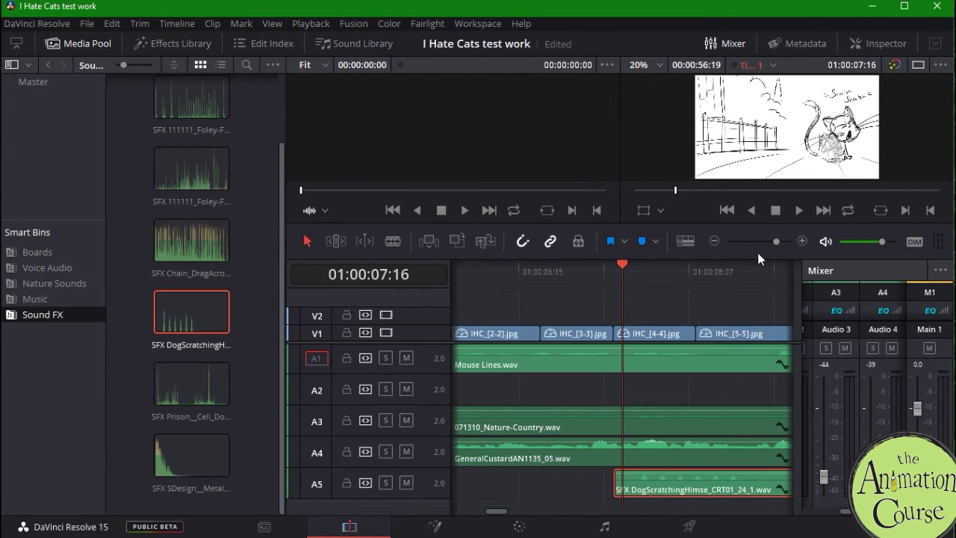
pyautogui.moveTo(681, 478); pyautogui.dragTo(656, 477)
# Play the scratching passage to find its end, and trim the scratching clip's end to 01:00:08:10.
pyautogui.moveTo(622, 267); pyautogui.dragTo(588, 273)
pyautogui.press('space')
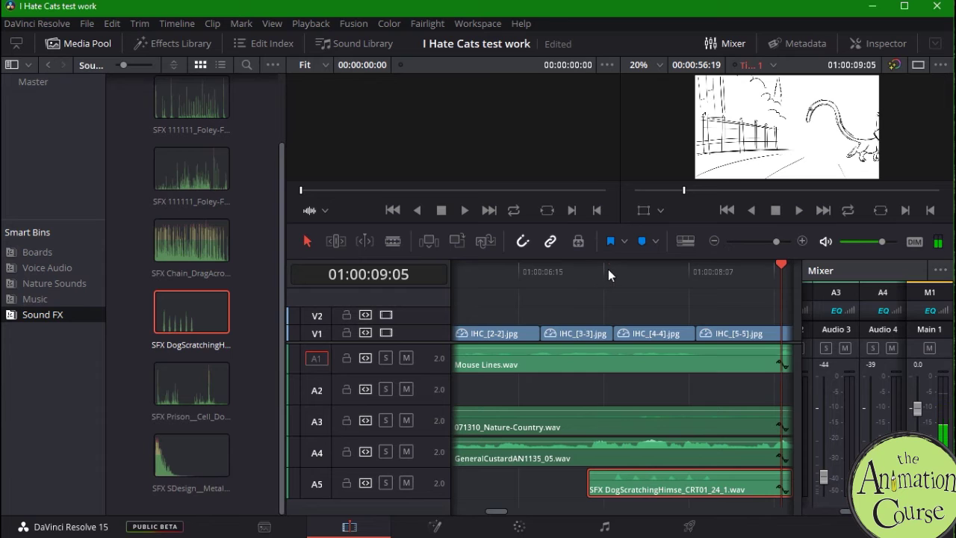
pyautogui.click(607, 269)
pyautogui.press('space')
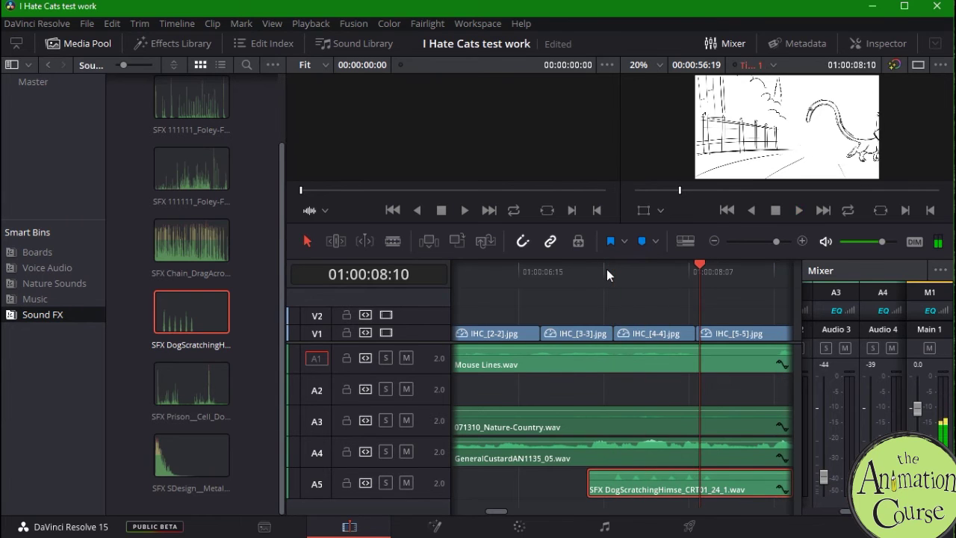
pyautogui.moveTo(496, 513); pyautogui.dragTo(497, 516)
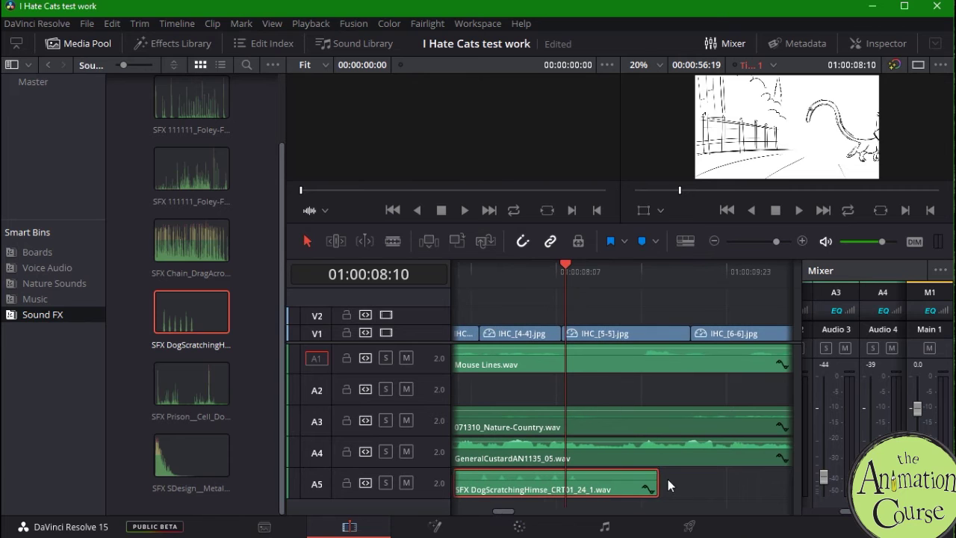
pyautogui.moveTo(657, 482); pyautogui.dragTo(566, 484)
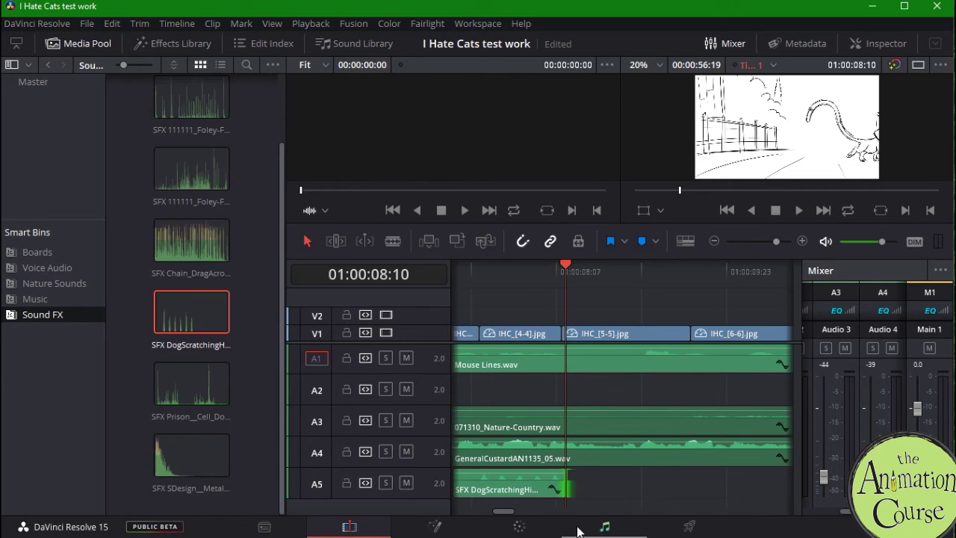
# Play back the trimmed scratching sound against the boards to check its timing.
pyautogui.moveTo(506, 514); pyautogui.dragTo(501, 514)
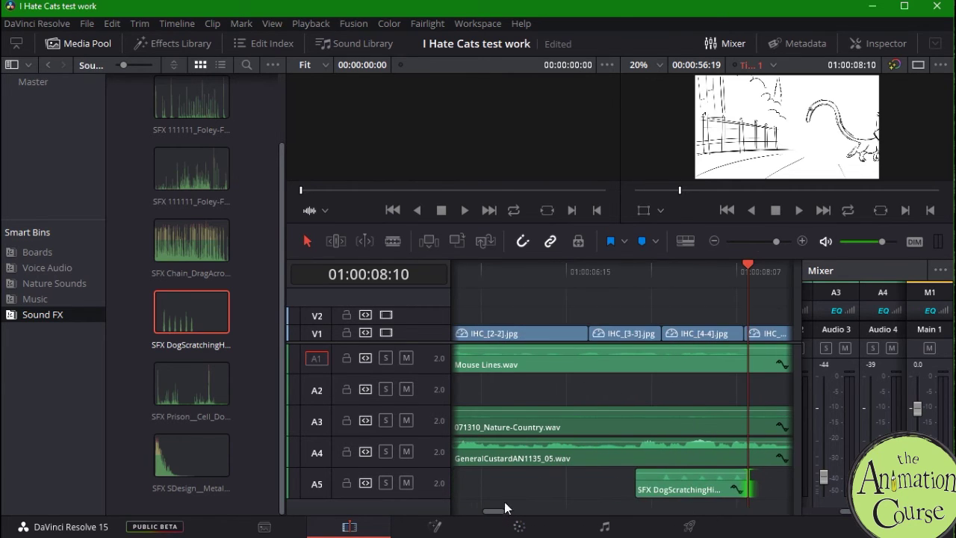
pyautogui.click(657, 262)
pyautogui.press('space')
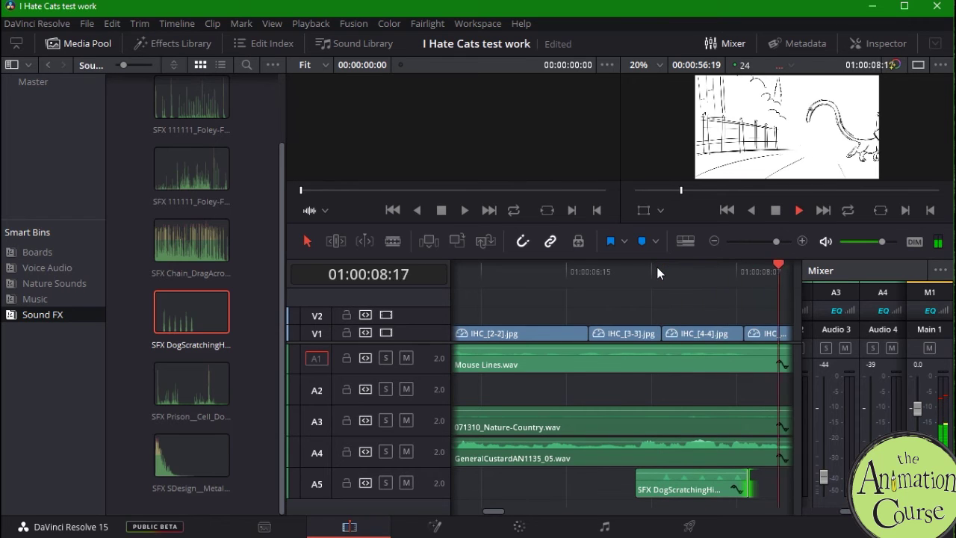
pyautogui.press('space')
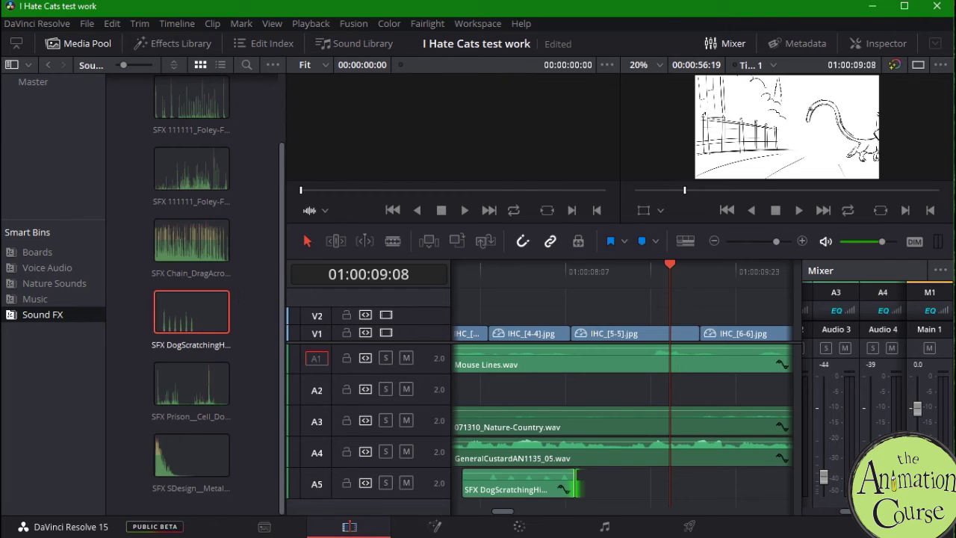
# Place the SFX 111111_Foley-Footst_40.wav clip on A5 directly after the scratching clip and play it from its start.
pyautogui.click(187, 173)
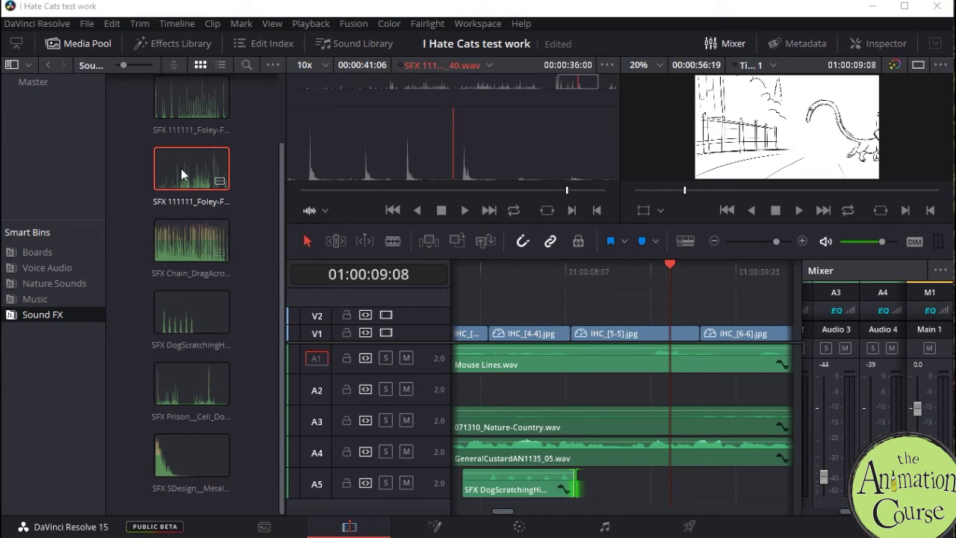
pyautogui.moveTo(182, 172); pyautogui.dragTo(584, 482)
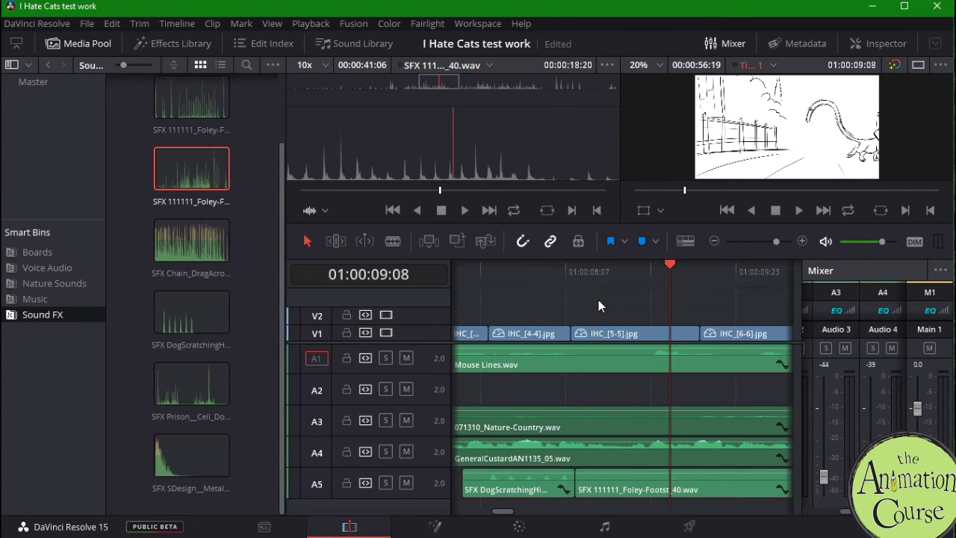
pyautogui.click(573, 269)
pyautogui.press('space')
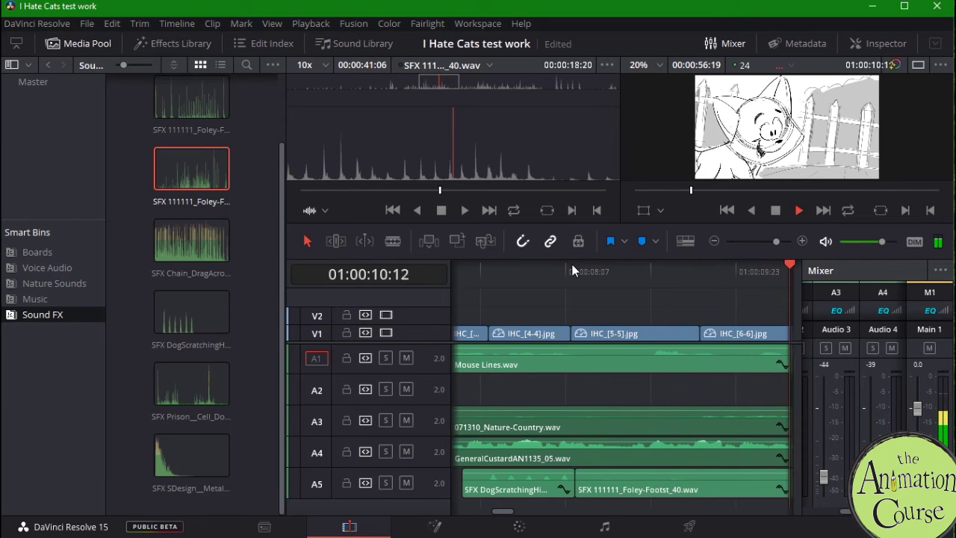
pyautogui.press('space')
pyautogui.moveTo(511, 516); pyautogui.dragTo(504, 517)
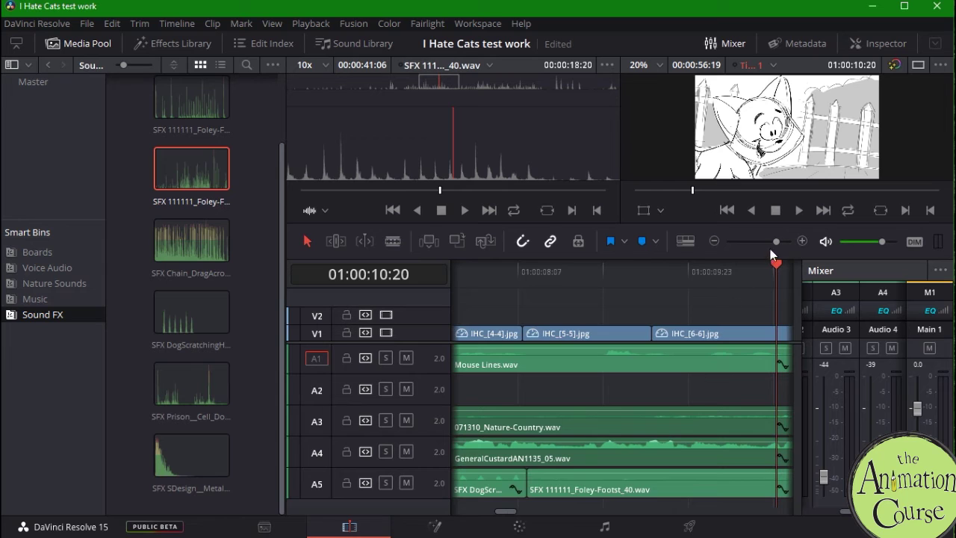
# Play the footsteps passage up to 01:00:11:17 and trim the footsteps clip's end to that frame.
pyautogui.moveTo(777, 241); pyautogui.dragTo(759, 240)
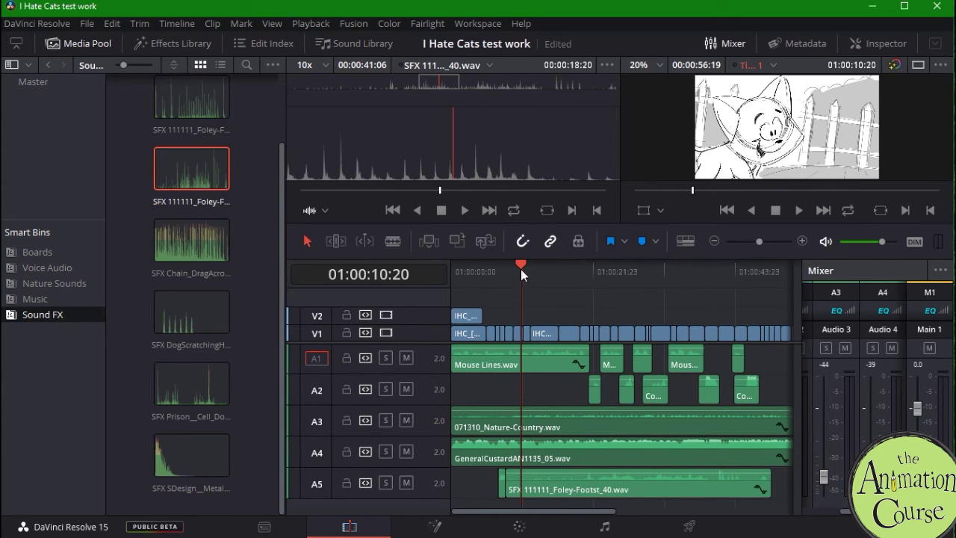
pyautogui.moveTo(519, 263); pyautogui.dragTo(506, 262)
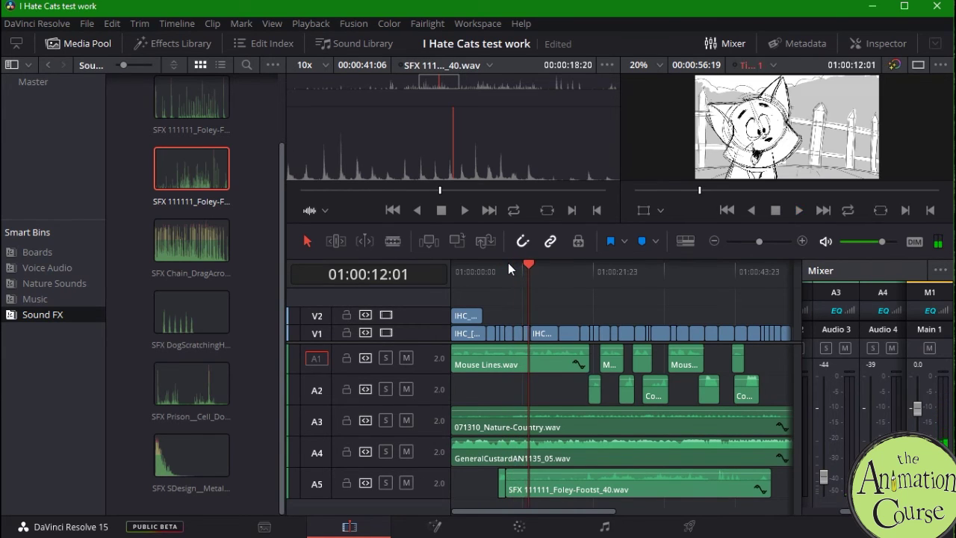
pyautogui.moveTo(529, 266); pyautogui.dragTo(515, 266)
pyautogui.press('space')
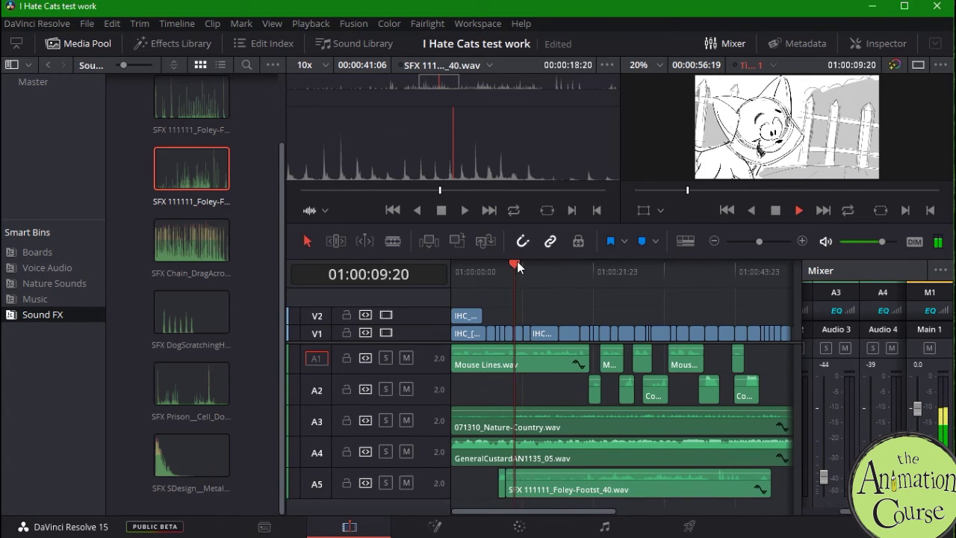
pyautogui.press('space')
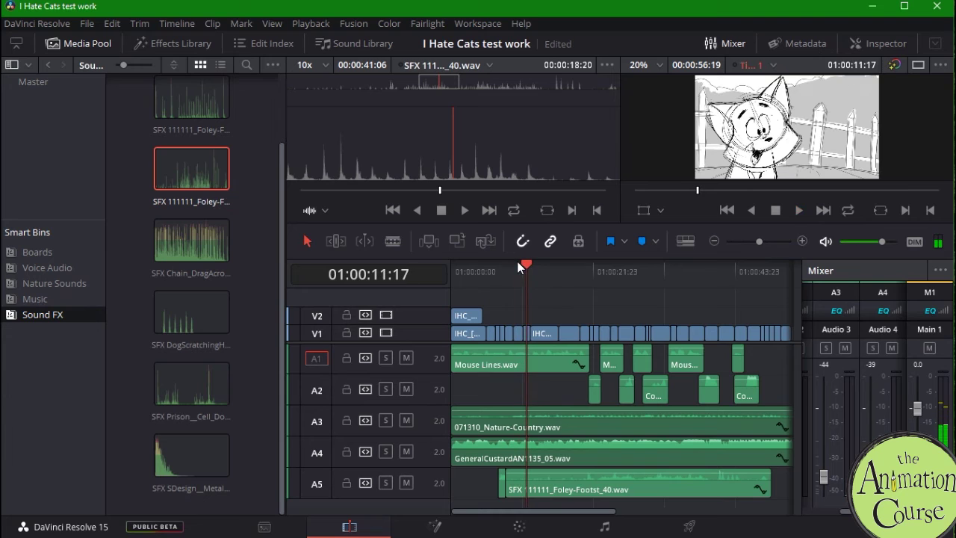
pyautogui.moveTo(767, 482); pyautogui.dragTo(527, 473)
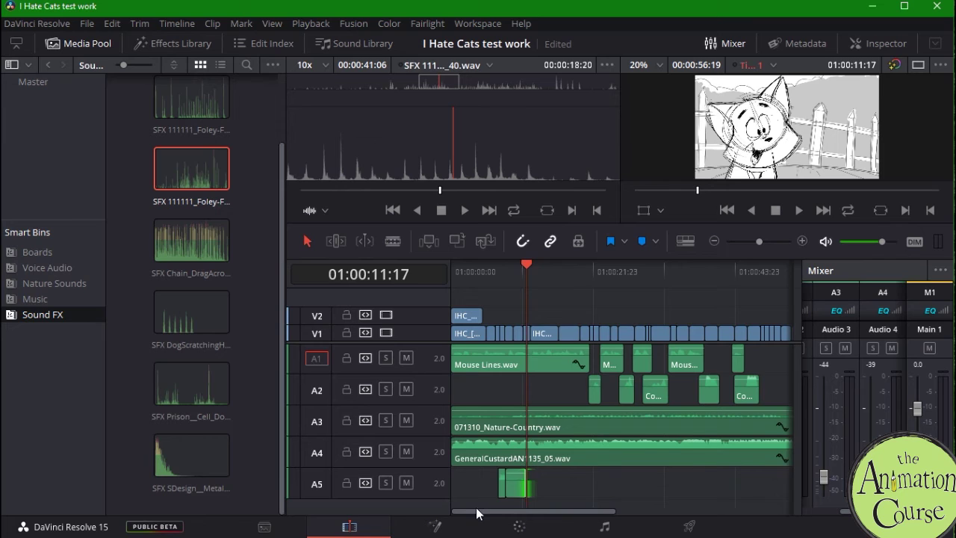
# Zoom out to show the whole timeline and save the project.
pyautogui.moveTo(477, 512)
pyautogui.mouseDown()
pyautogui.moveTo(489, 520)
pyautogui.moveTo(460, 518)
pyautogui.mouseUp()
pyautogui.moveTo(760, 241); pyautogui.dragTo(755, 240)
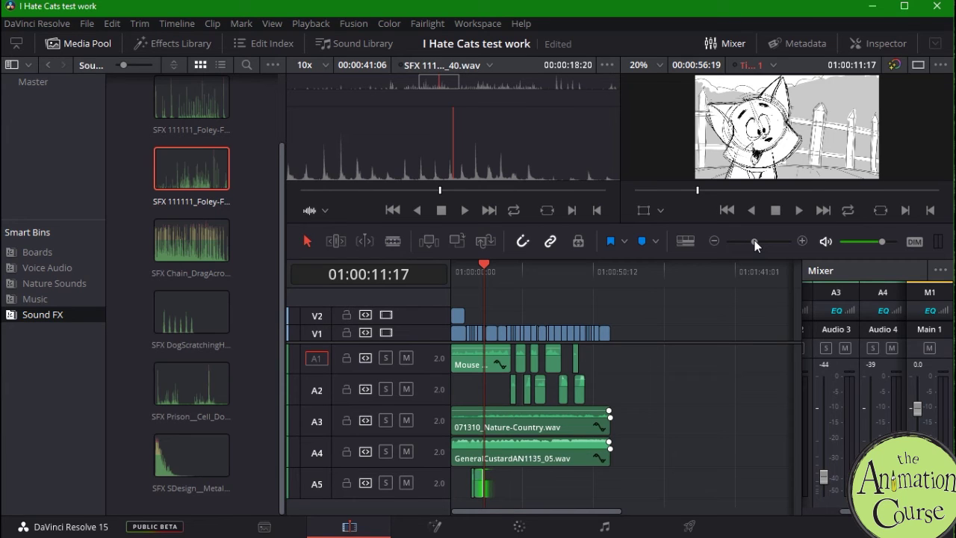
pyautogui.click(30, 24)
pyautogui.click(83, 28)
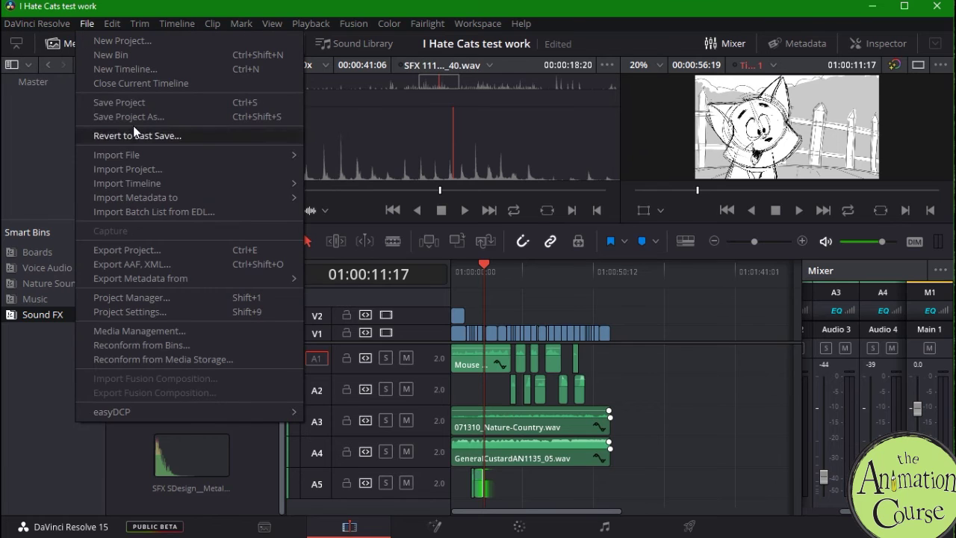
pyautogui.click(134, 105)
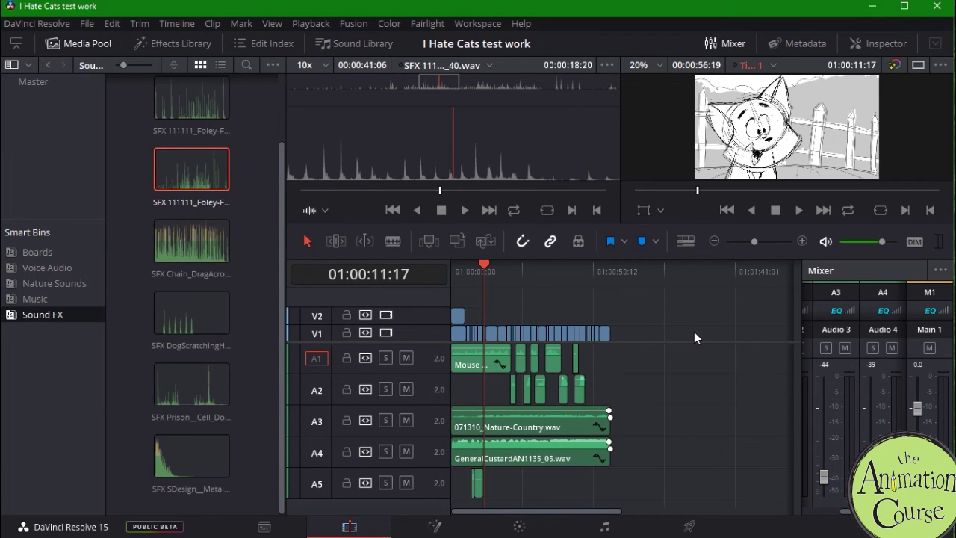
# Switch to the Deliver page and review the custom render's file, video and audio settings, including format, codec, resolution and frame rate.
pyautogui.click(692, 527)
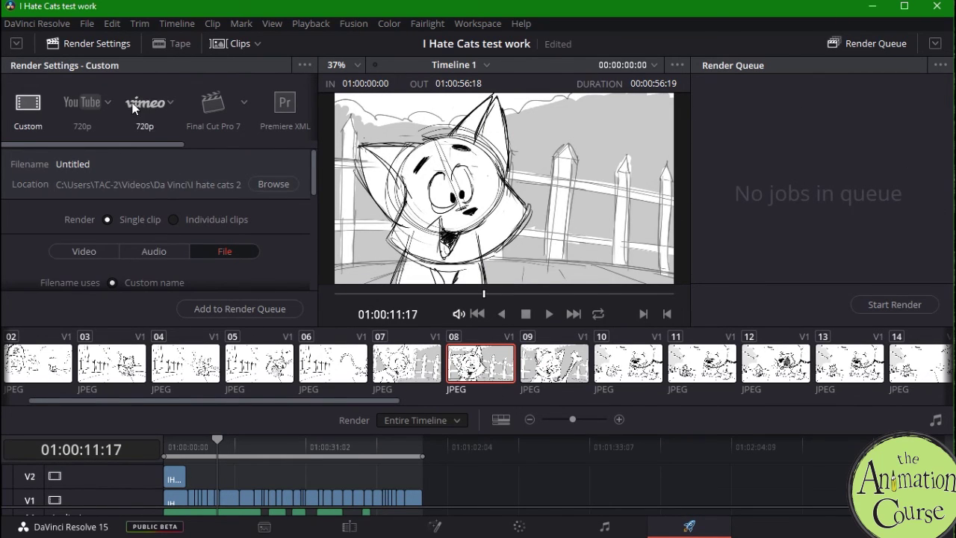
pyautogui.moveTo(315, 160); pyautogui.dragTo(304, 177)
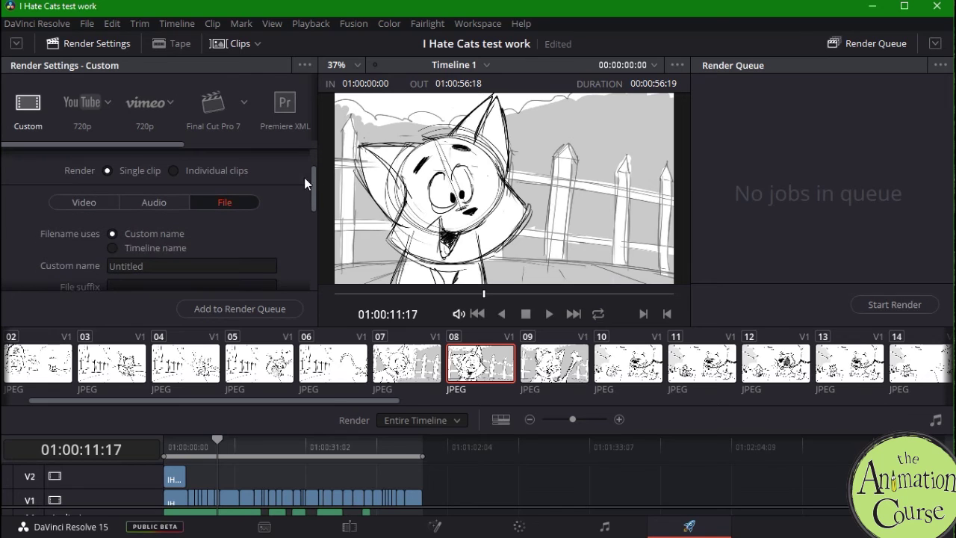
pyautogui.click(90, 202)
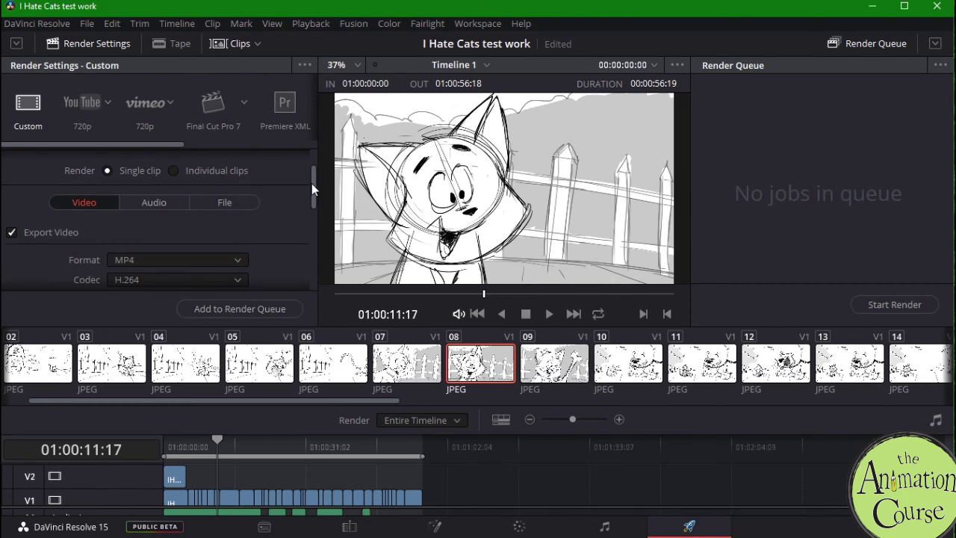
pyautogui.moveTo(312, 189); pyautogui.dragTo(314, 197)
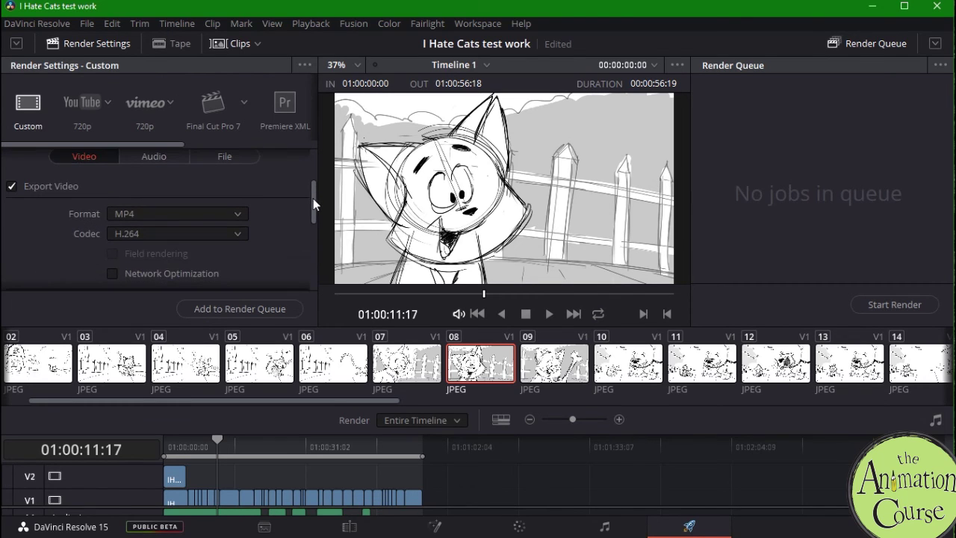
pyautogui.click(154, 157)
pyautogui.click(90, 159)
pyautogui.moveTo(311, 196); pyautogui.dragTo(313, 227)
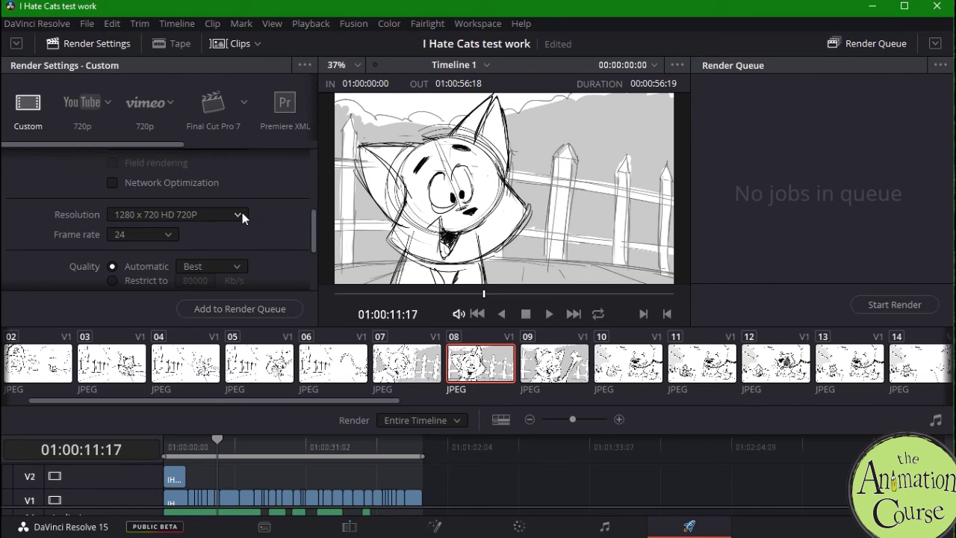
pyautogui.scroll(5, 242, 212)
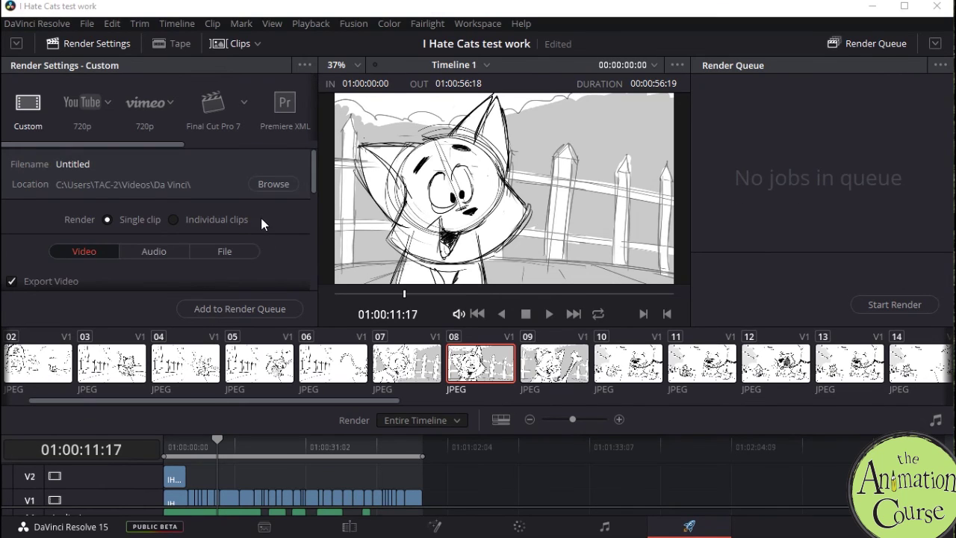
pyautogui.moveTo(315, 189)
pyautogui.mouseDown()
pyautogui.moveTo(316, 207)
pyautogui.moveTo(313, 178)
pyautogui.mouseUp()
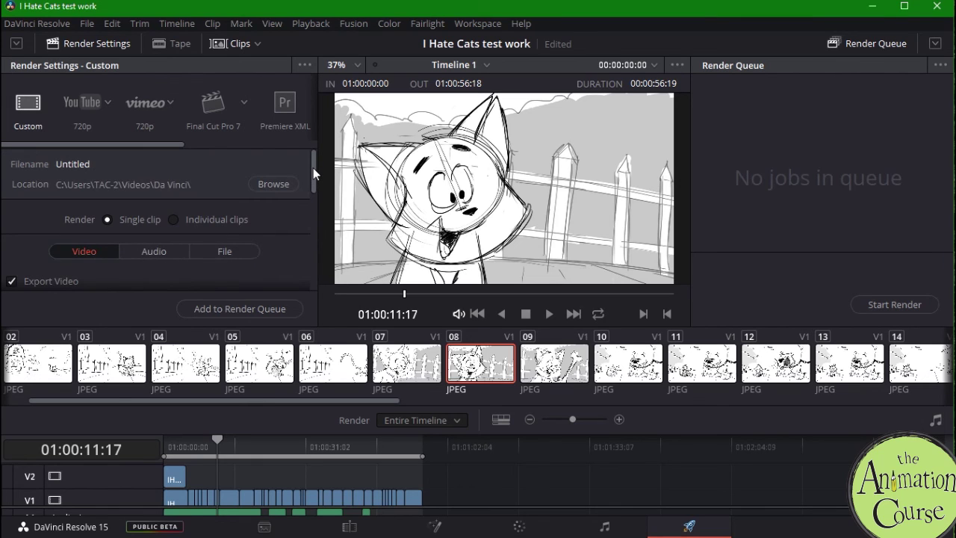
pyautogui.click(251, 308)
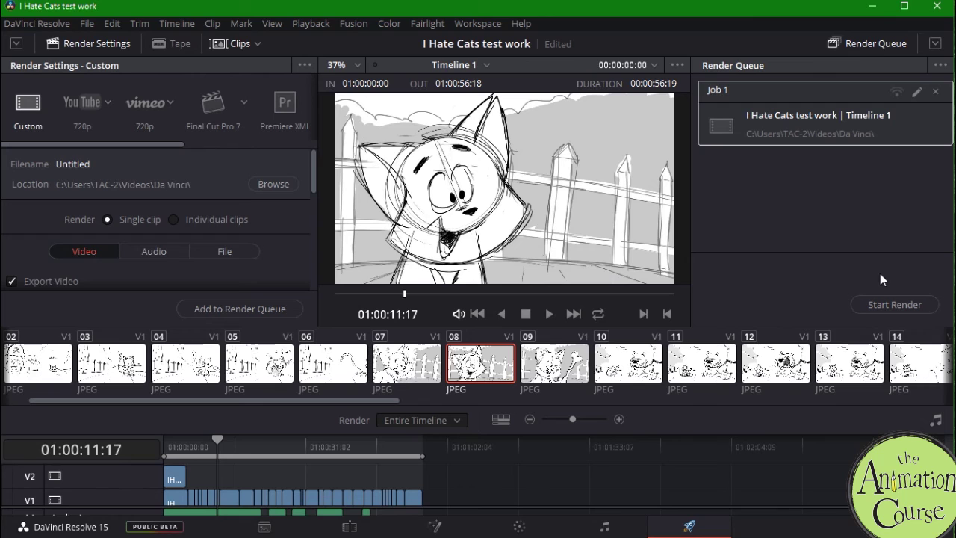
pyautogui.click(877, 302)
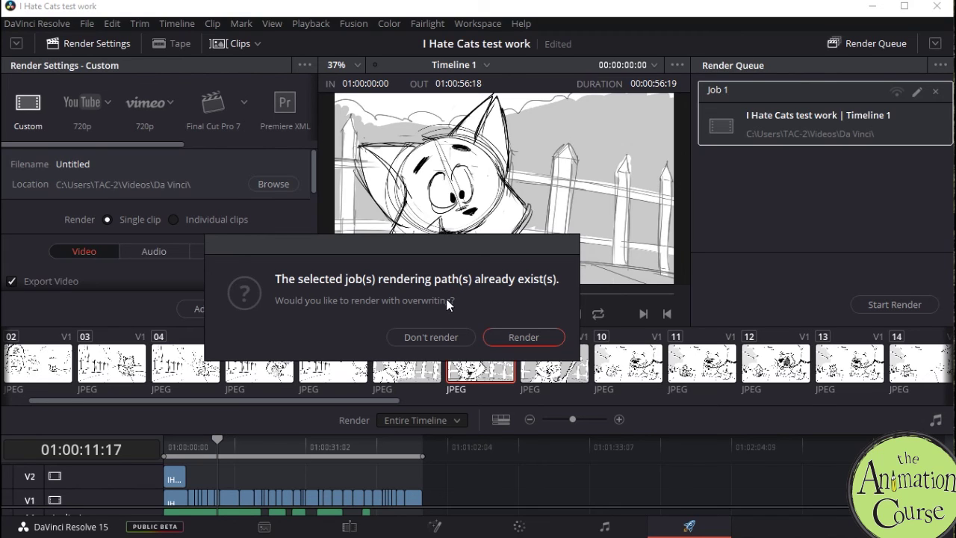
pyautogui.click(431, 337)
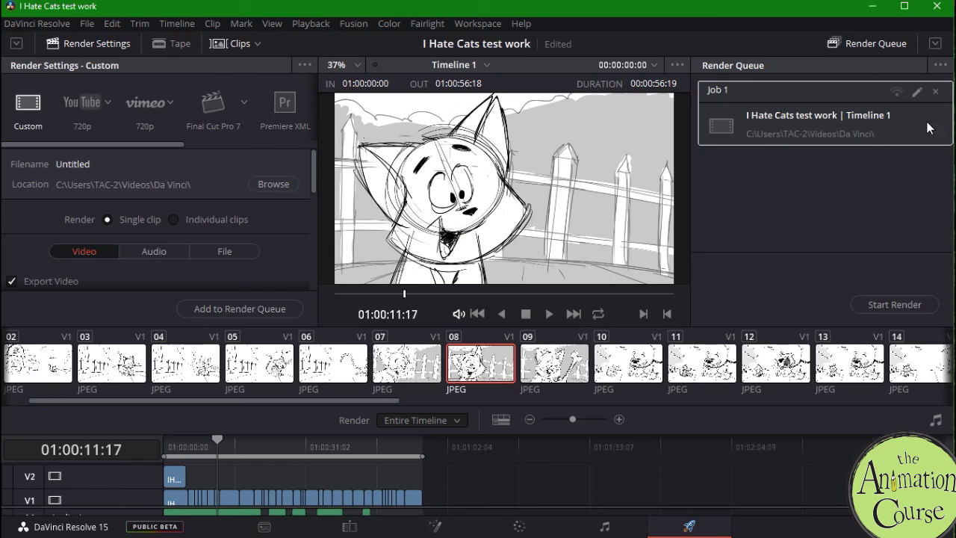
pyautogui.click(936, 93)
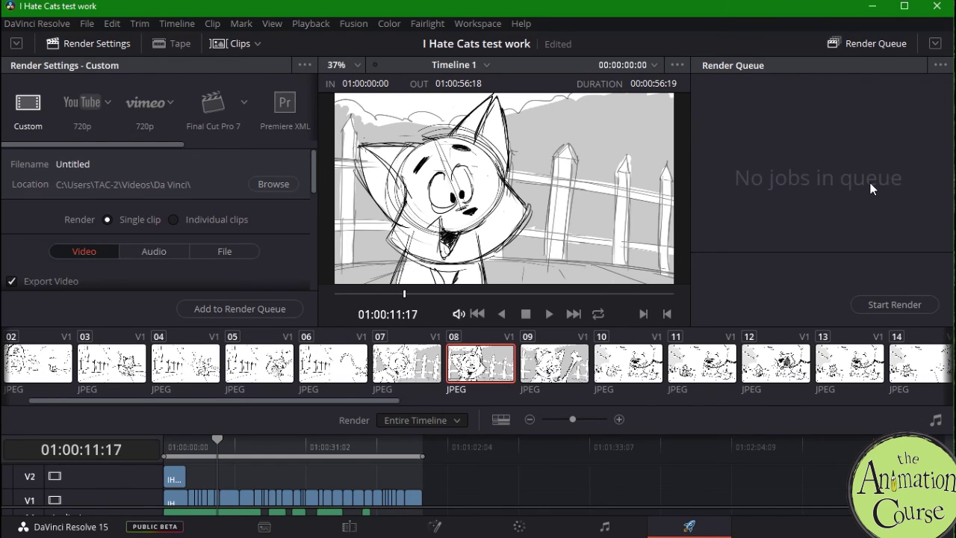
# Set the render's custom file name to "I Hate Cats version 2" in the file settings.
pyautogui.click(228, 252)
pyautogui.moveTo(314, 171); pyautogui.dragTo(315, 208)
pyautogui.doubleClick(173, 218)
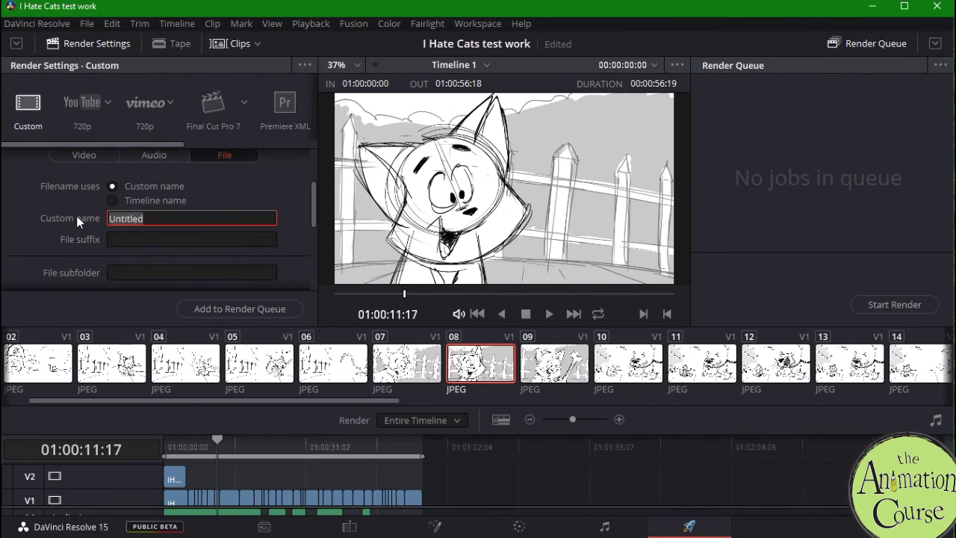
pyautogui.write('I Hate Cats ')
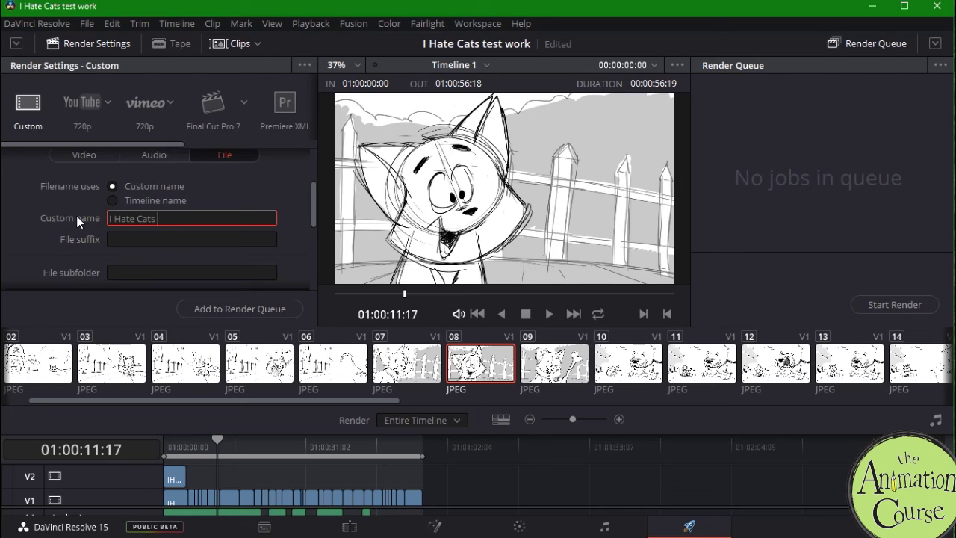
pyautogui.write('version 2')
# Add the entire timeline as a single-clip job to the render queue and start rendering it.
pyautogui.moveTo(313, 209); pyautogui.dragTo(312, 163)
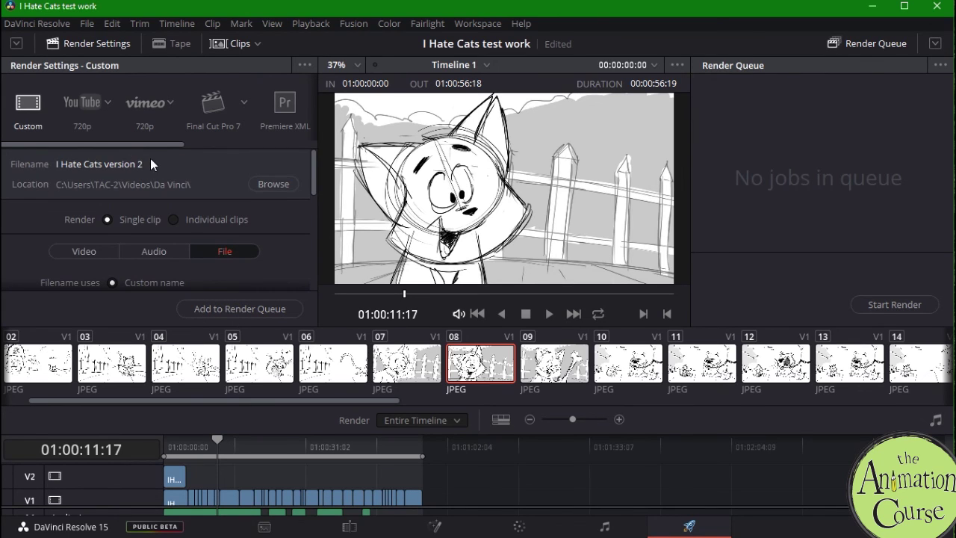
pyautogui.click(233, 309)
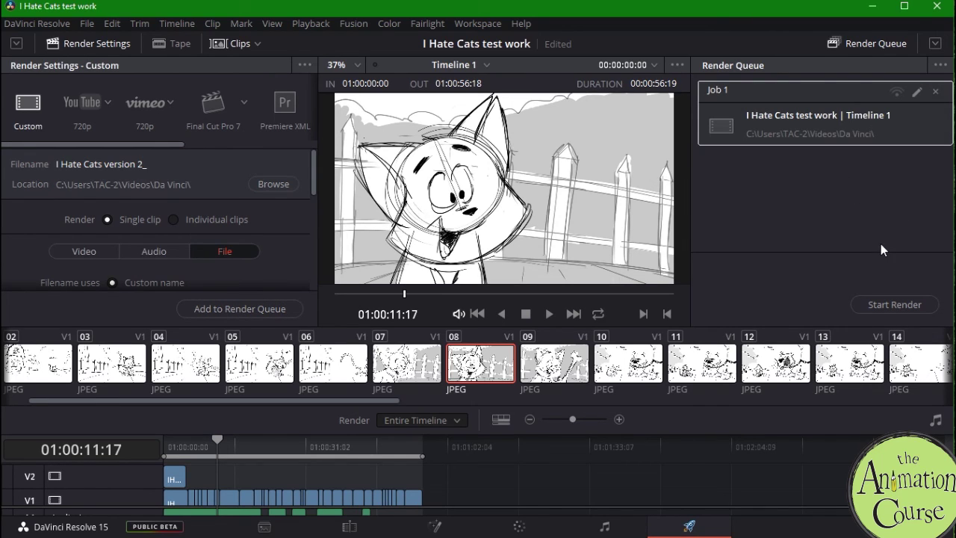
pyautogui.click(900, 307)
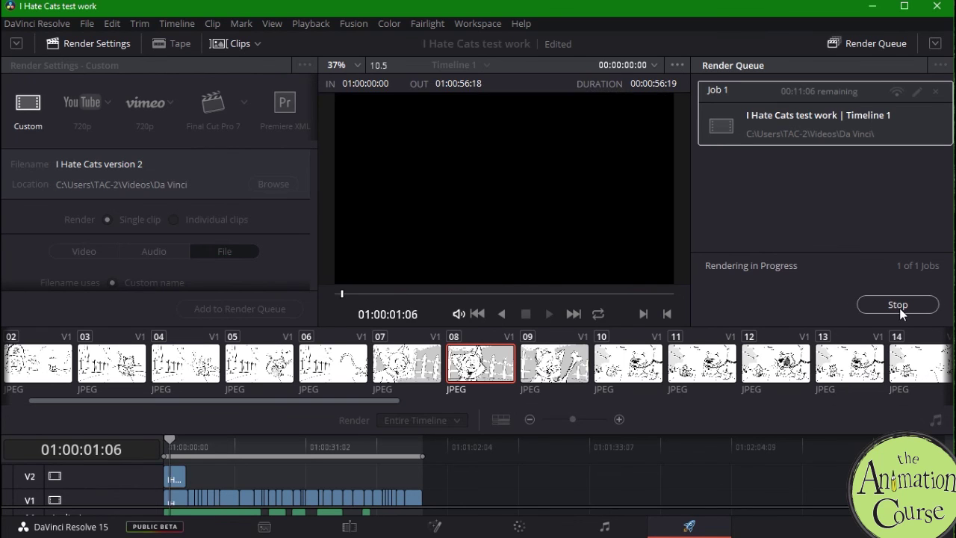